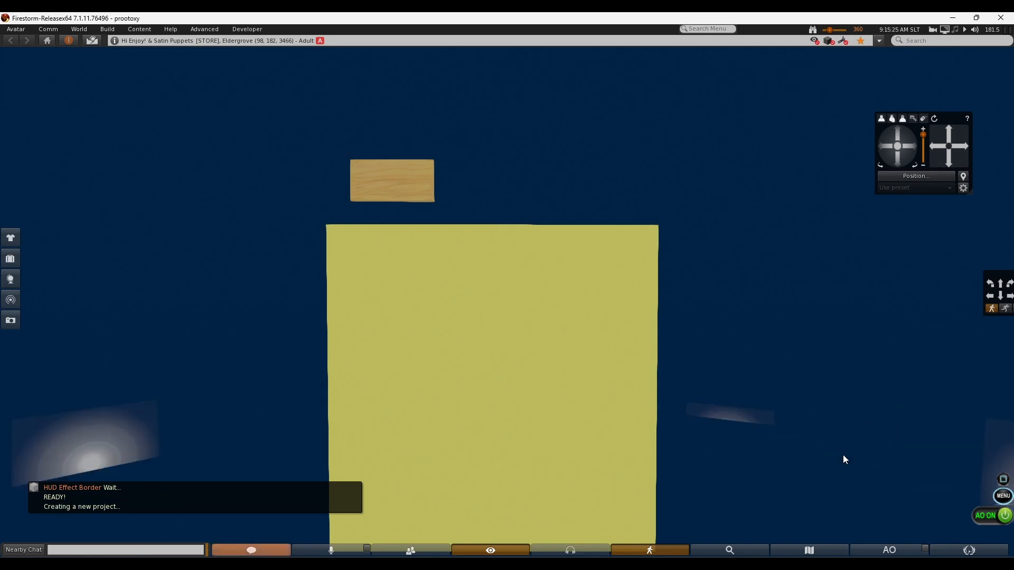
- Open the new project's builder page in the browser, return to Firestorm and dismiss the HUD's chat message
right_click(243, 489)
left_click(268, 520)
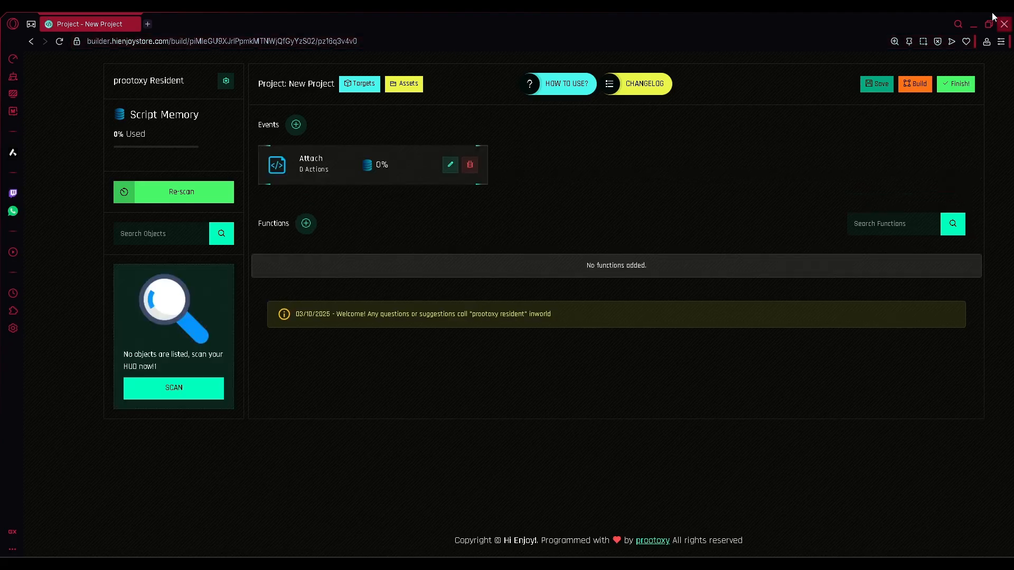
left_click(973, 25)
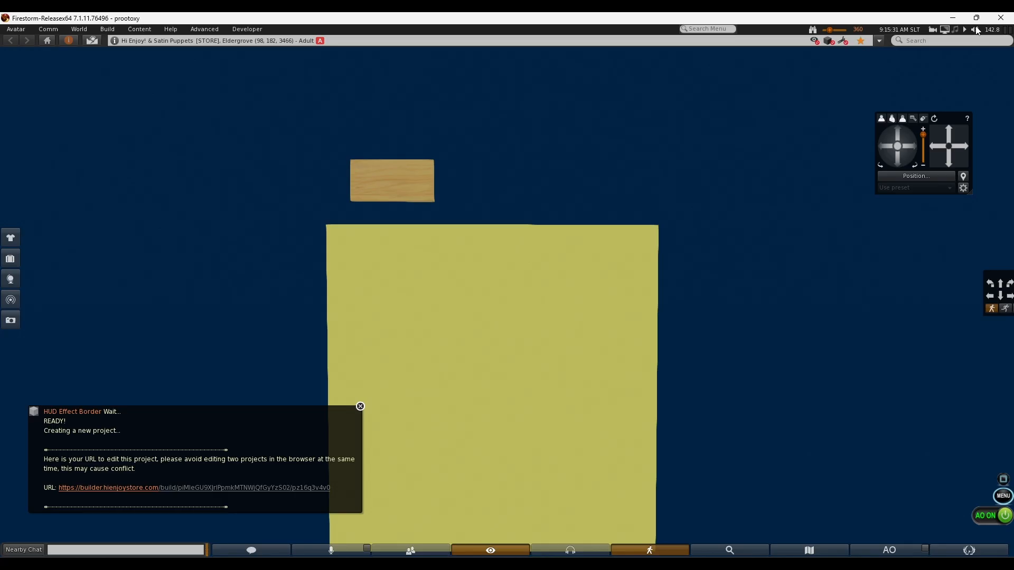
left_click(357, 408)
- Rename the wooden box above the yellow panel as btn_1
right_click(405, 185)
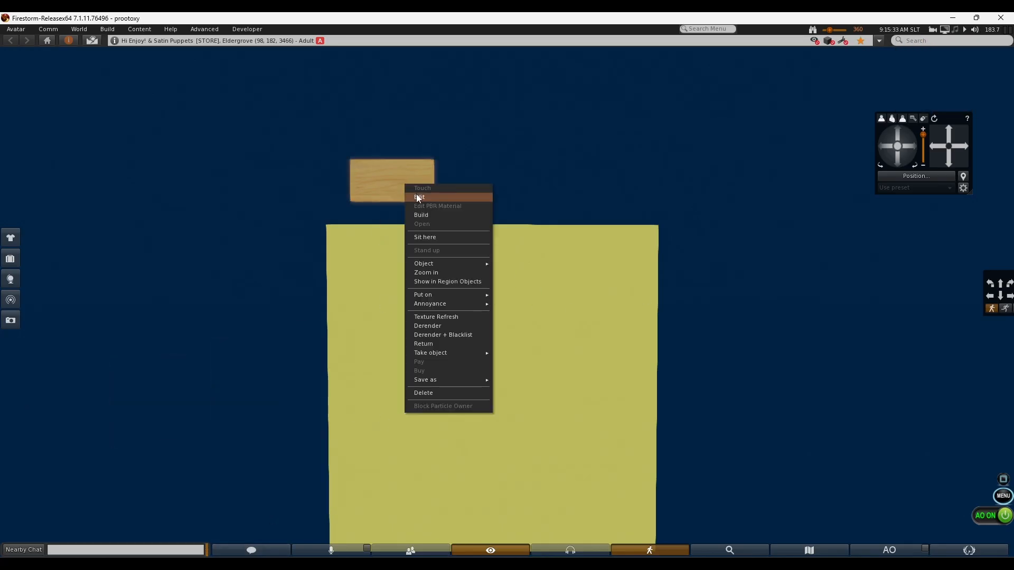
left_click(417, 197)
left_click(568, 249)
left_click(629, 261)
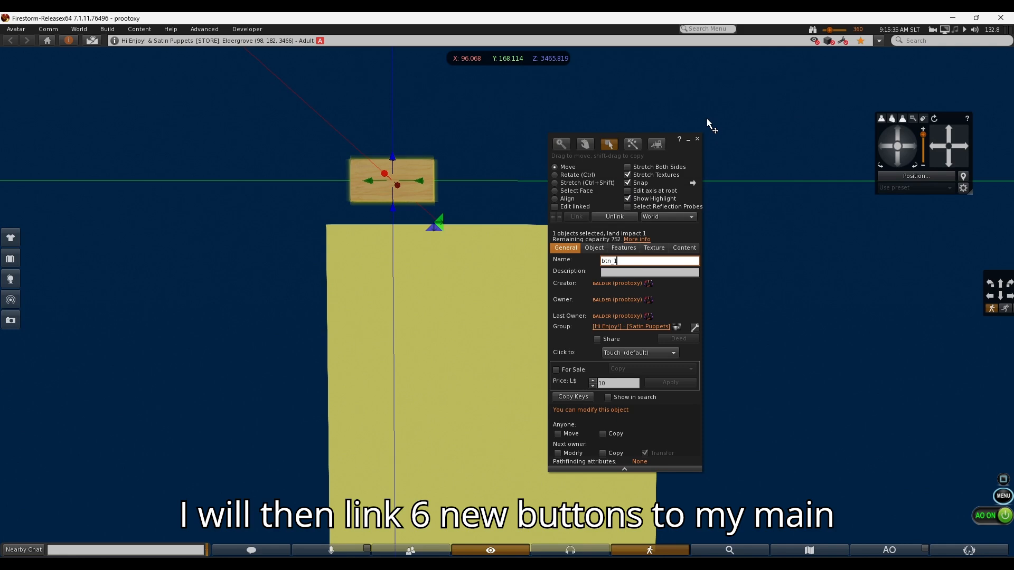
left_click(697, 139)
- Lower the btn_1 box onto the upper-left area of the yellow panel and move the edit window clear of it
right_click(411, 194)
left_click(426, 207)
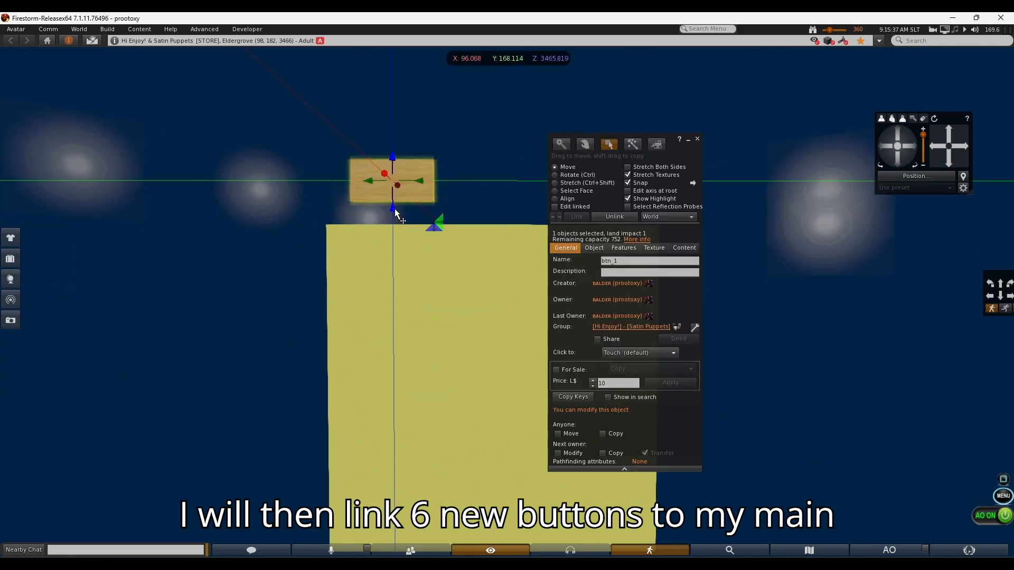
left_click_drag(395, 209, 391, 298)
left_click_drag(623, 146, 220, 148)
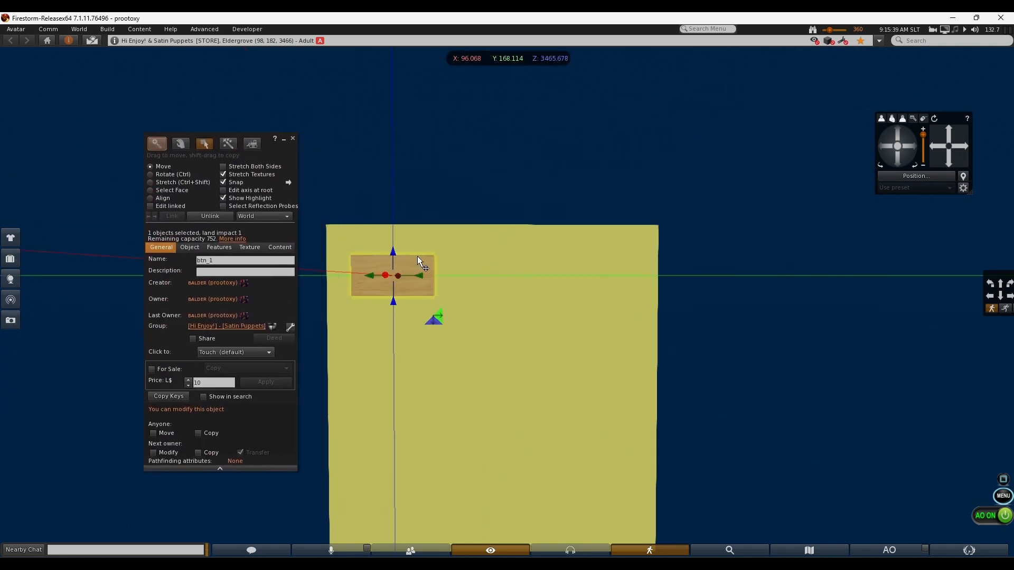
- Copy btn_1 across the yellow panel and adjust the spacing to form an even row of three buttons
left_click_drag(421, 275, 628, 278)
left_click(521, 289)
left_click_drag(520, 276, 509, 275)
left_click(413, 280)
left_click_drag(421, 277, 409, 275)
left_click(501, 276)
- Select all three buttons and copy them downward to form a second row, then finish editing
left_click_drag(518, 277, 493, 350)
left_click(414, 280, "shift")
left_click(579, 285, "shift")
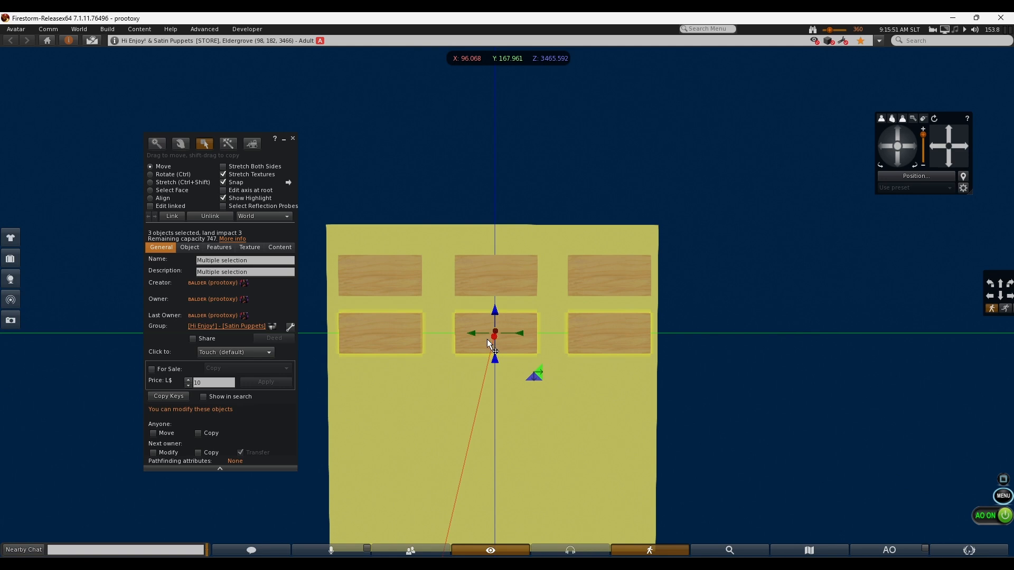
left_click(293, 139)
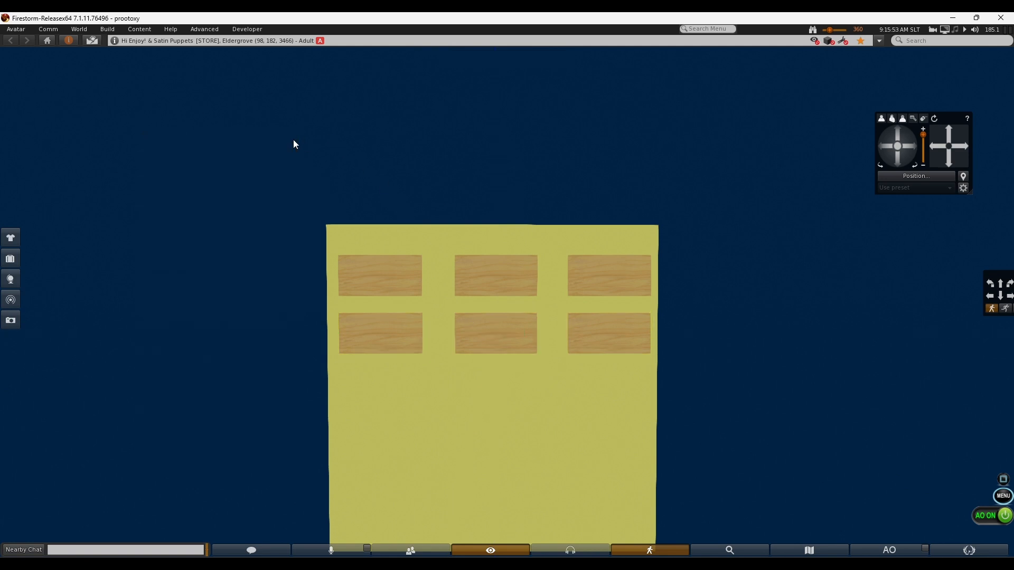
- Apply the Border texture from the Assets 1Click Test inventory folder to all six buttons
left_click(10, 258)
left_click(109, 290)
left_click_drag(109, 291, 488, 280)
left_click_drag(91, 289, 586, 277)
left_click_drag(92, 290, 574, 348)
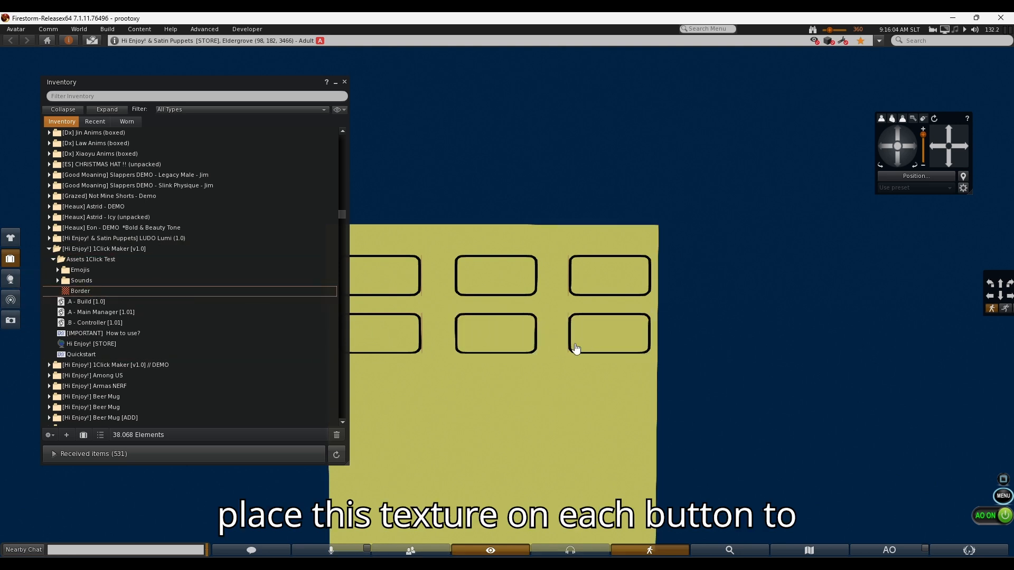
- Rename the upper row's middle button as btn_2 and its right button as btn_3
right_click(501, 290)
left_click(520, 304)
left_click(236, 260)
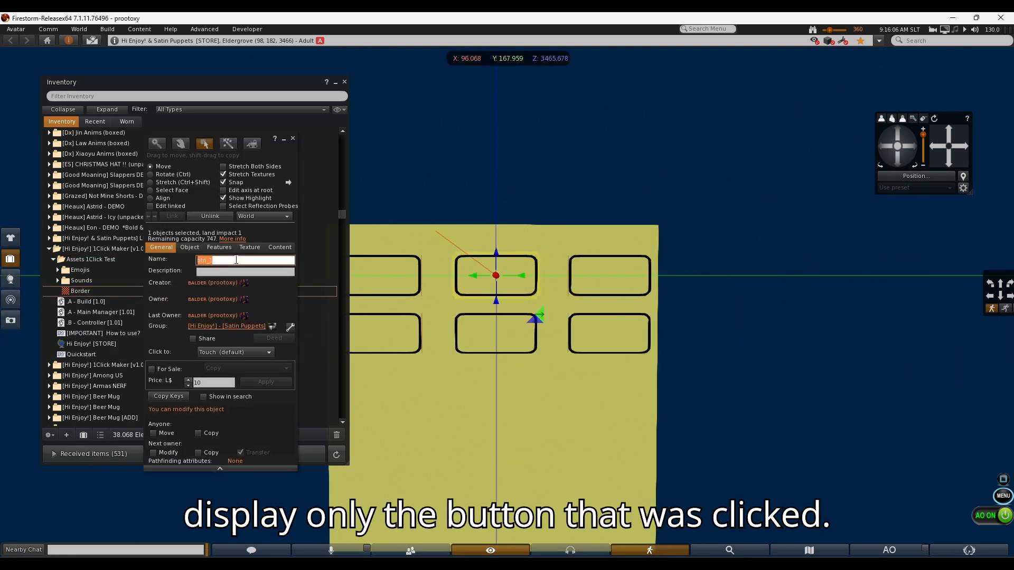
key("BackSpace")
type("2")
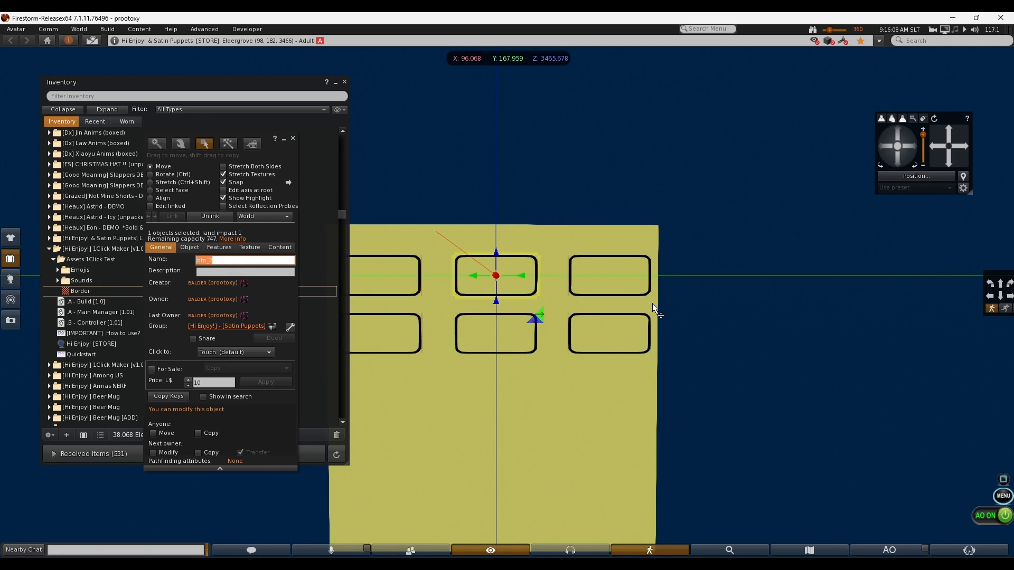
left_click(641, 287)
key("BackSpace")
type("3")
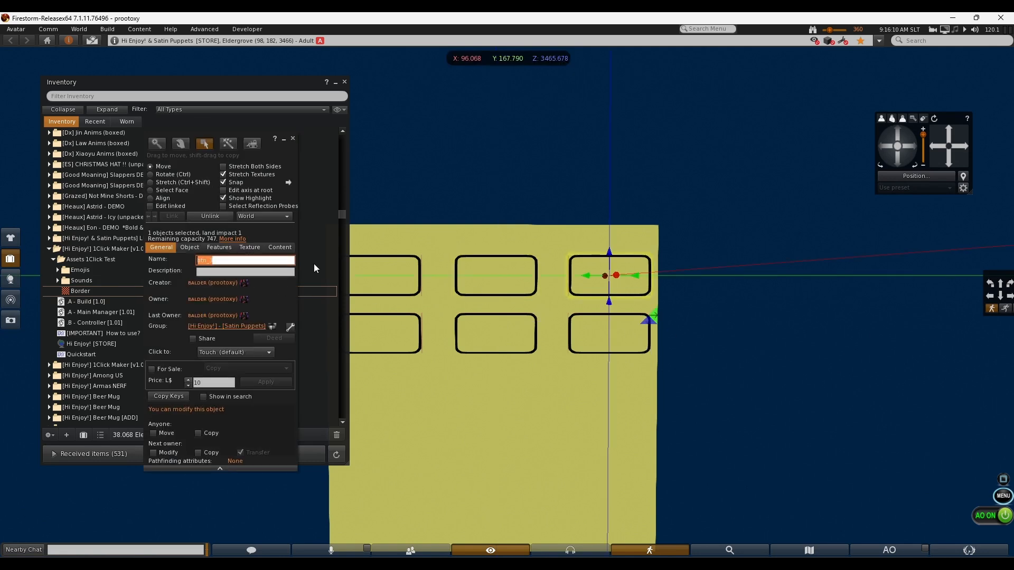
- Rename the lower row's buttons from left to right as btn_4, btn_5 and btn_6, and finish editing
left_click(399, 340)
left_click(216, 261)
key("BackSpace")
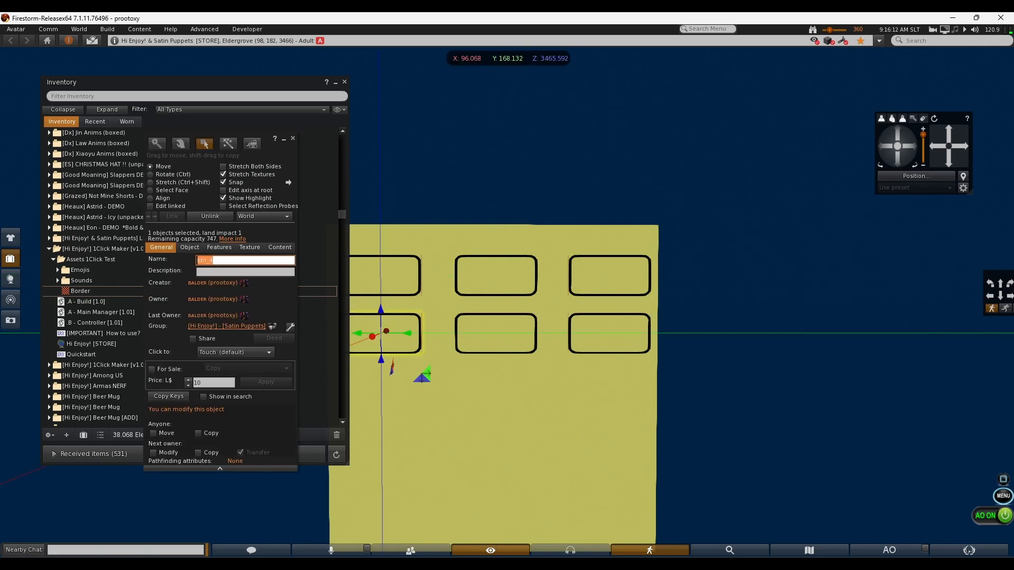
left_click(520, 350)
left_click(249, 262)
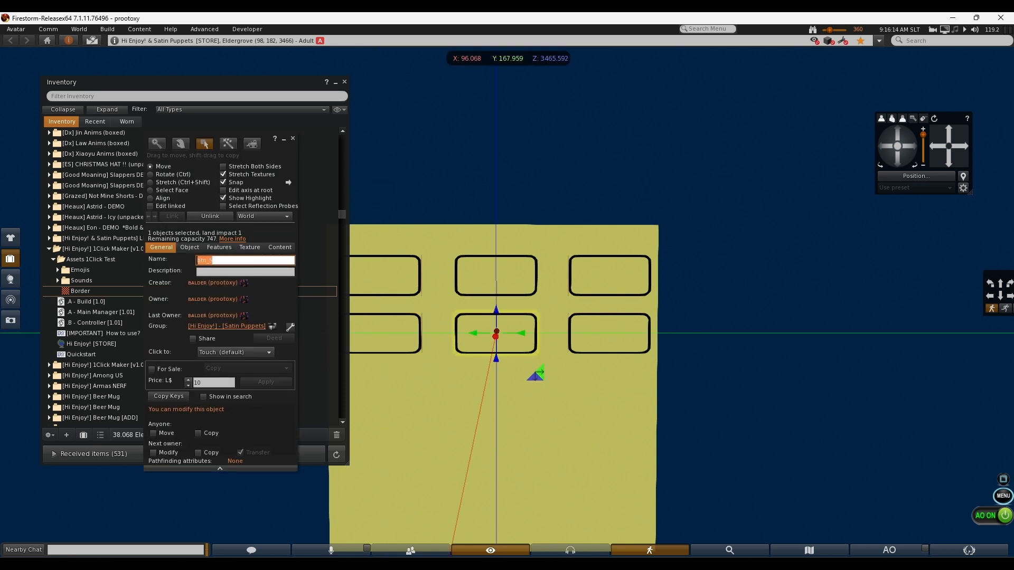
left_click(610, 338)
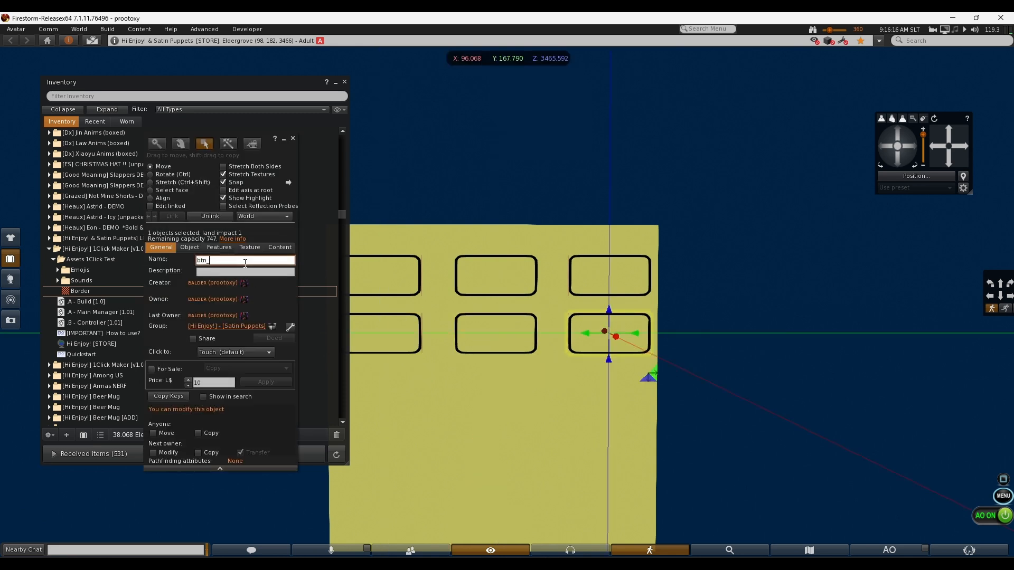
left_click(293, 139)
left_click(344, 81)
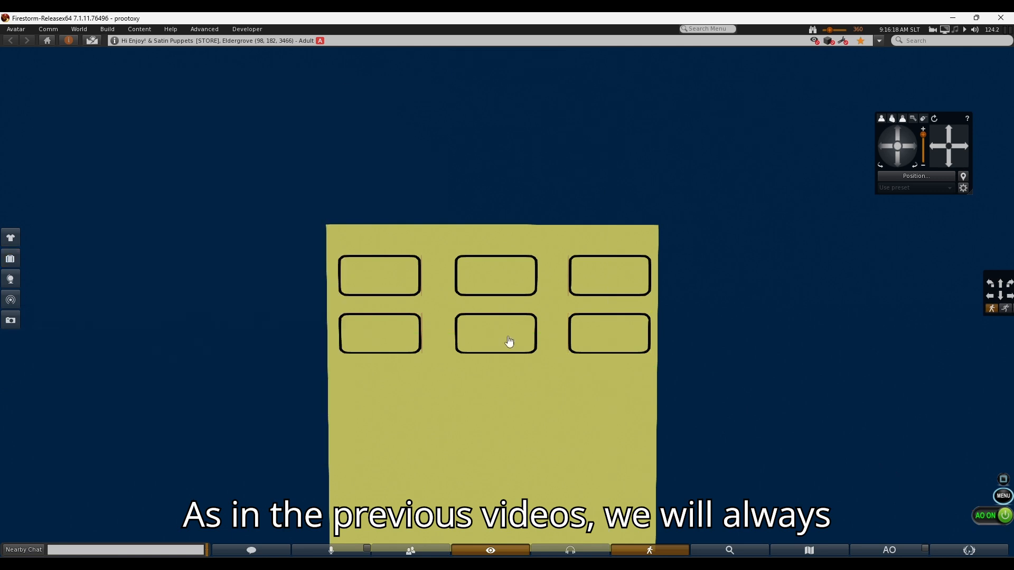
- Link all six buttons to the yellow panel, selecting the panel last so it becomes the root
right_click(410, 262)
left_click(424, 275)
left_click(486, 288, "shift")
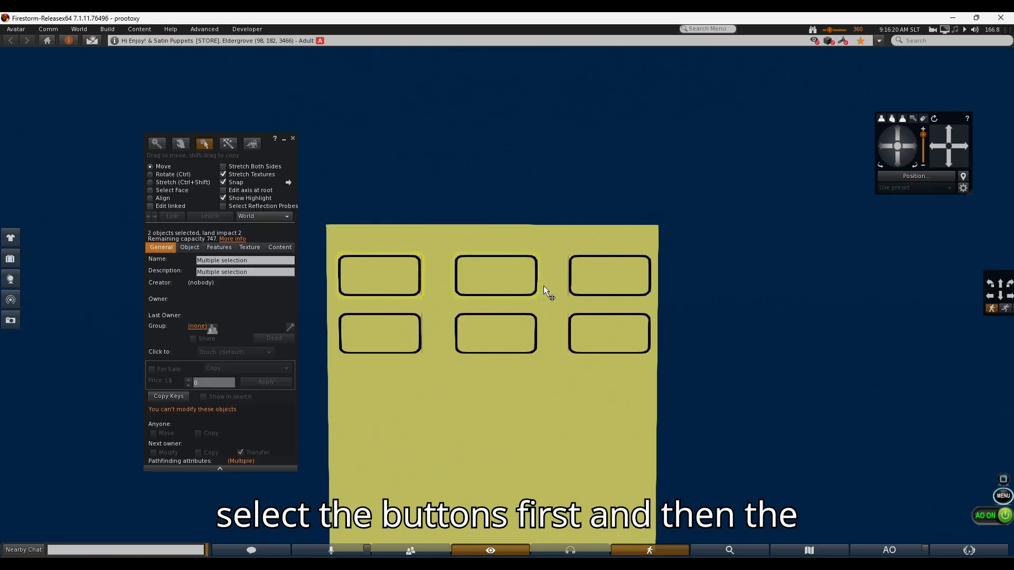
left_click(586, 282, "shift")
left_click(401, 340, "shift")
left_click(509, 344, "shift")
left_click(590, 340, "shift")
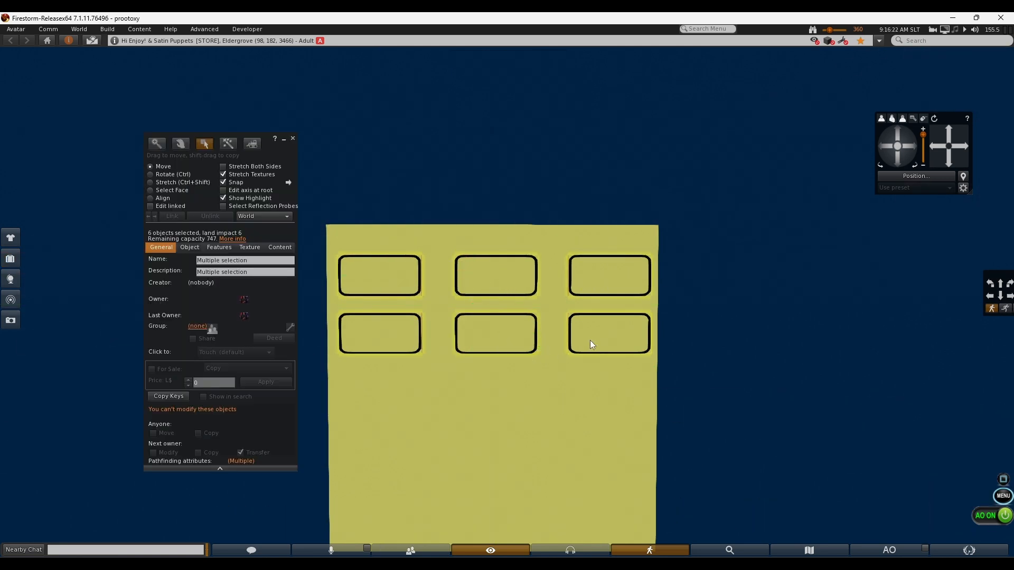
left_click(547, 401, "shift")
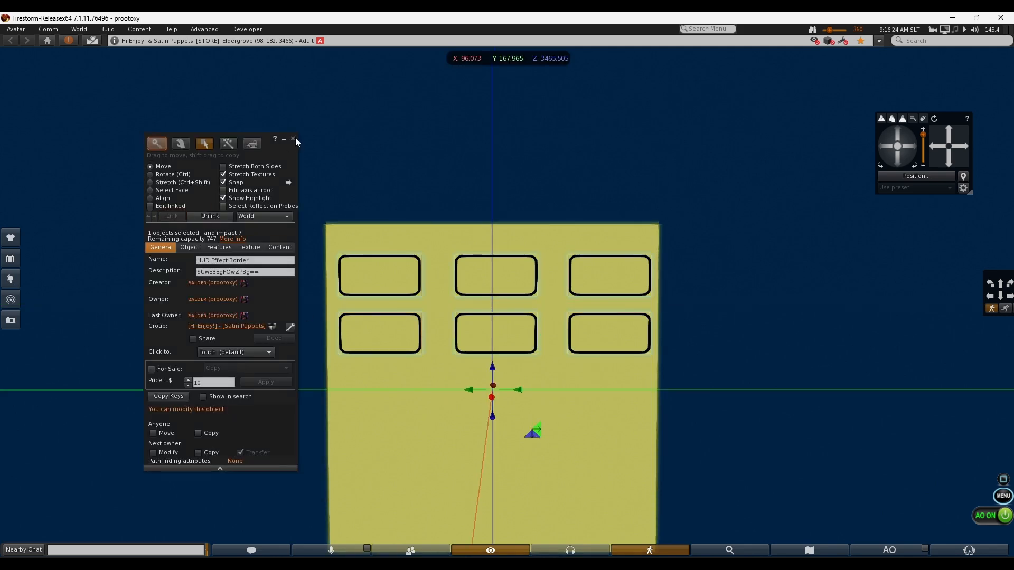
left_click(296, 138)
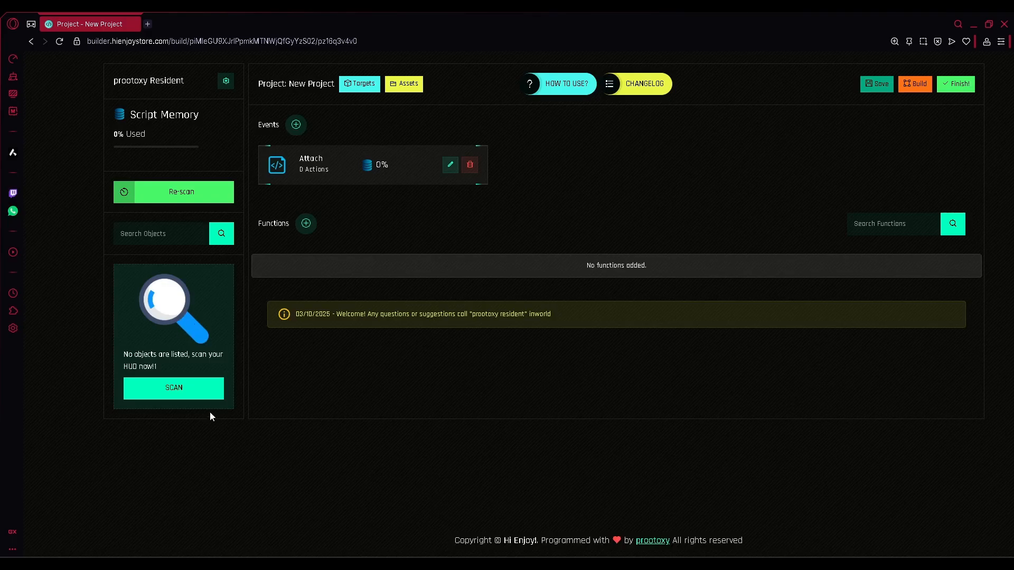
- Scan the HUD in the browser builder to list its linked objects
left_click(206, 392)
left_click(492, 357)
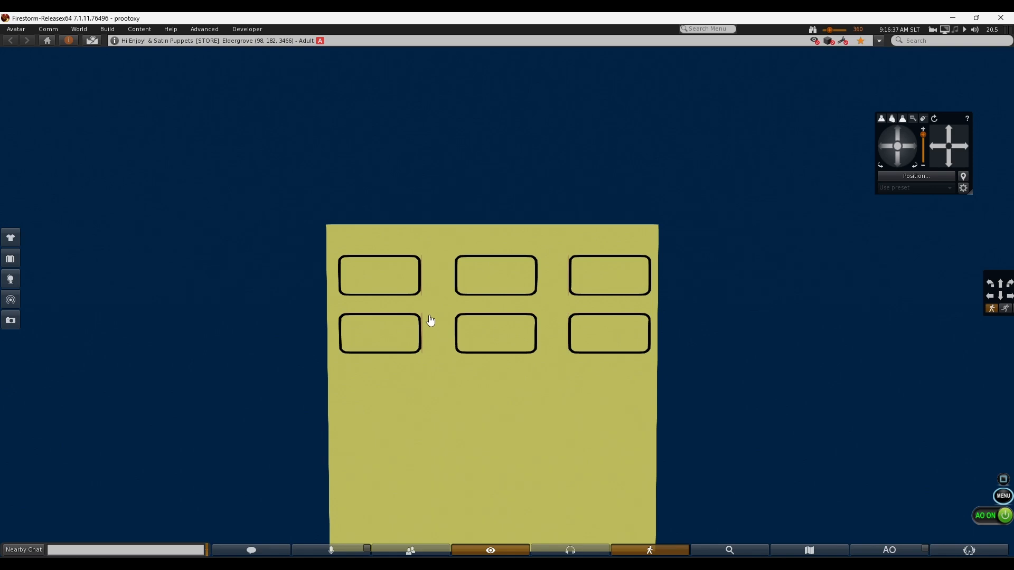
- Edit the linked parts individually and move the upper row's outer buttons inward toward the middle one
right_click(412, 278)
left_click(419, 297)
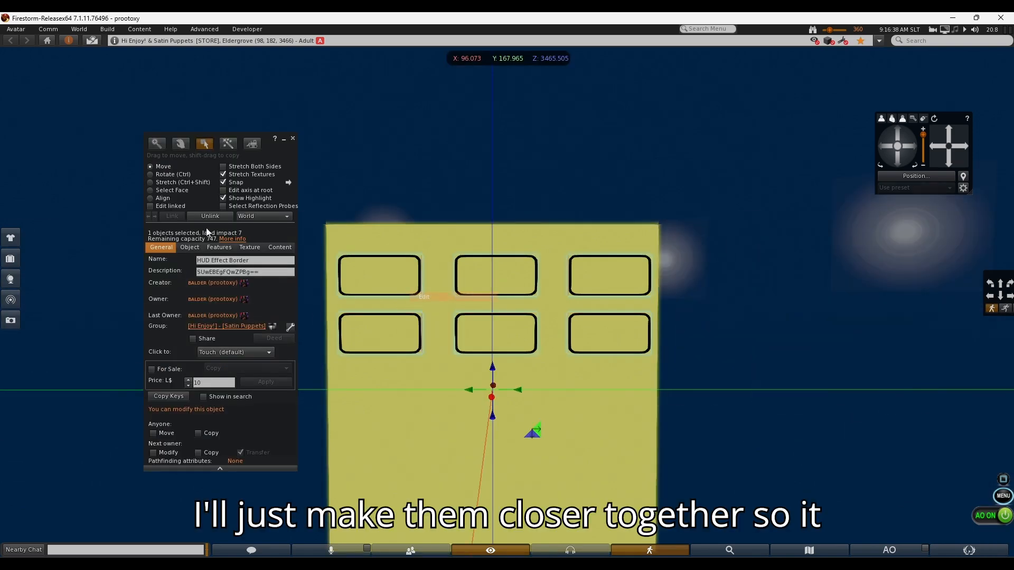
left_click(374, 270)
left_click_drag(397, 277, 426, 277)
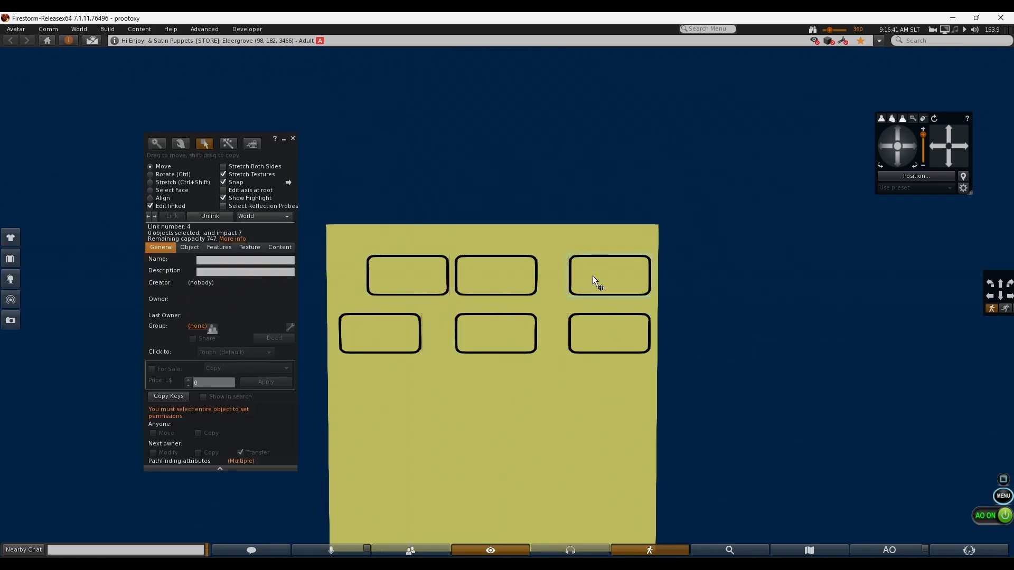
left_click(593, 277)
left_click_drag(618, 274, 594, 274)
- Move the lower row's outer buttons inward to align with the upper row, and finish editing
left_click(388, 345)
left_click_drag(409, 331, 429, 330)
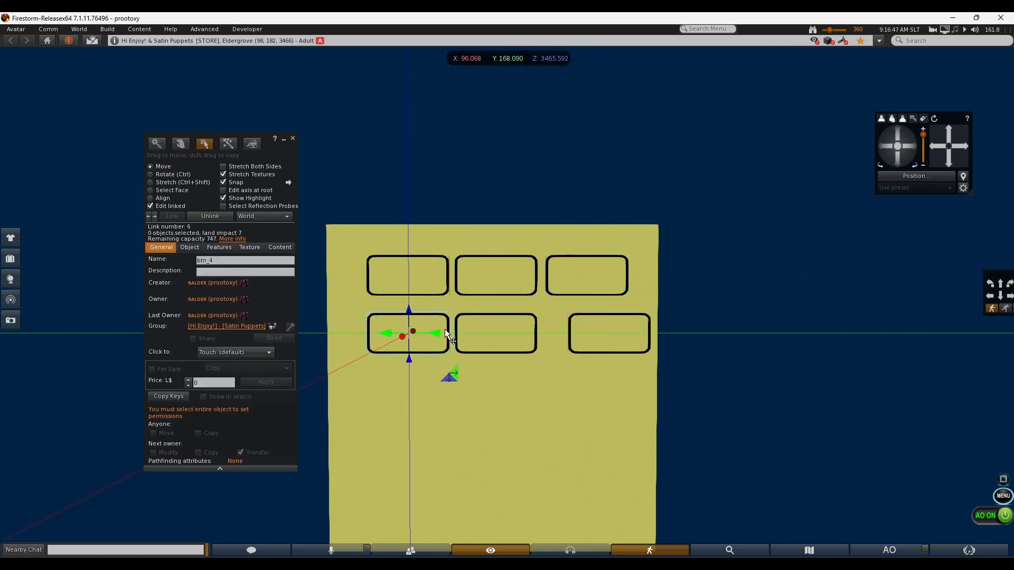
left_click(590, 334)
left_click_drag(597, 334, 574, 329)
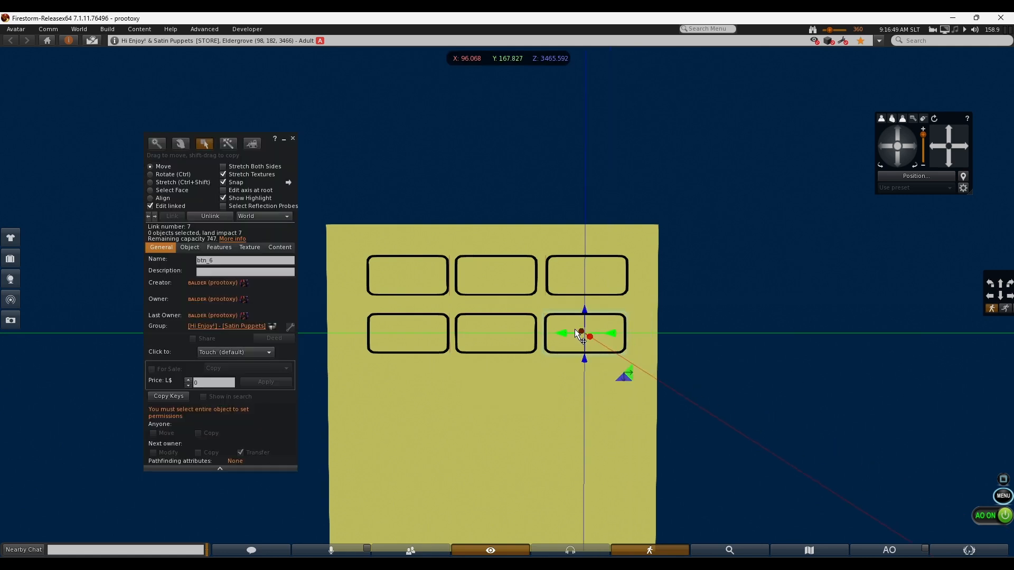
left_click(292, 140)
- Switch to the browser builder, create a blank function named disable_borders and open its actions
left_click(568, 563)
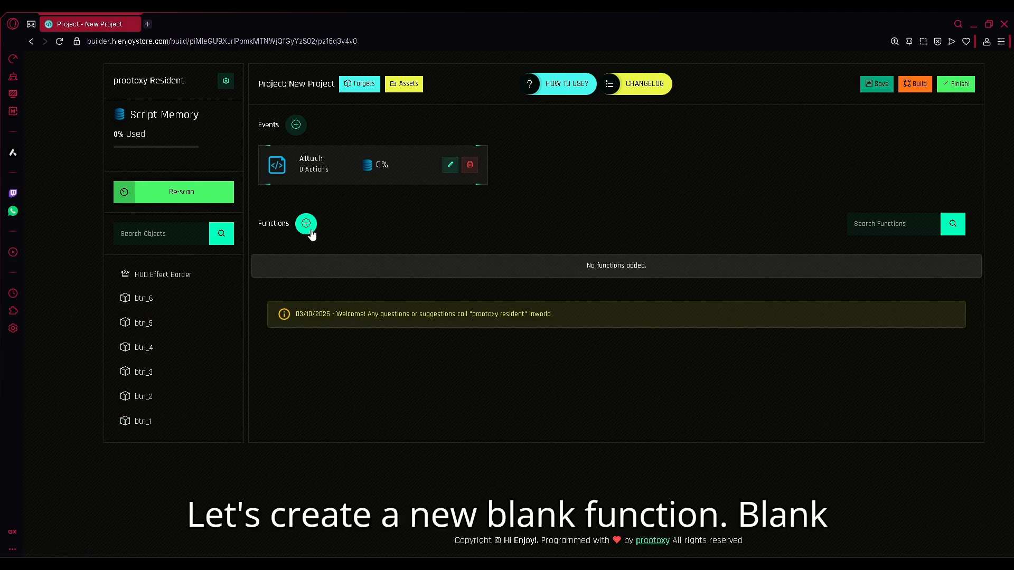
left_click(306, 223)
left_click(464, 267)
type("disa")
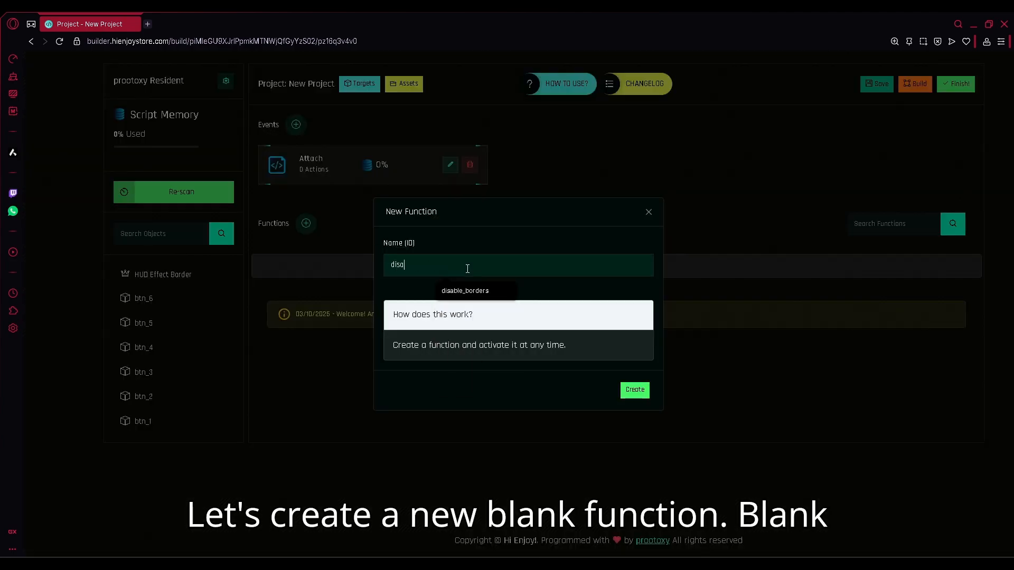
type("ble_bor")
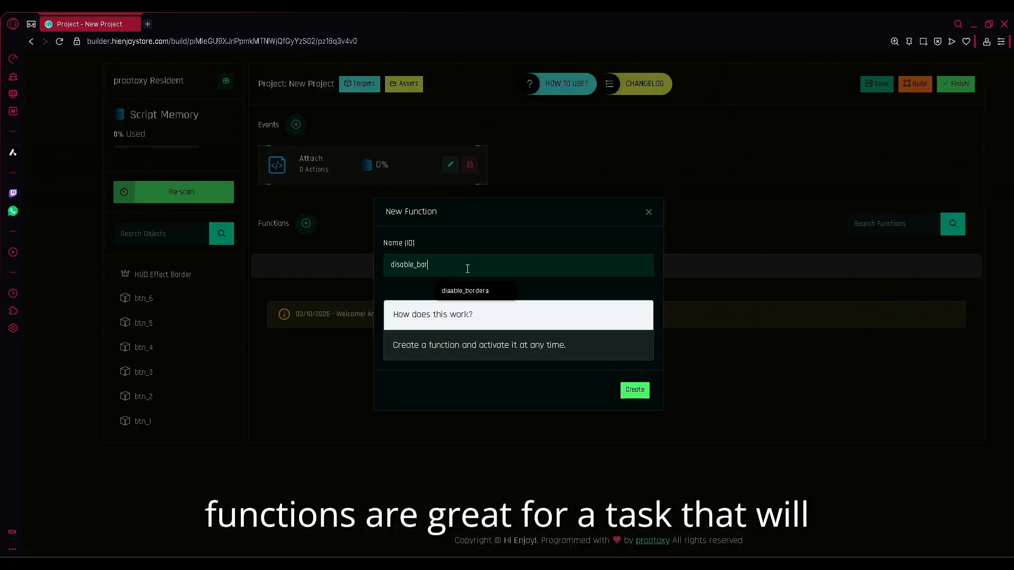
type("ders")
left_click(464, 245)
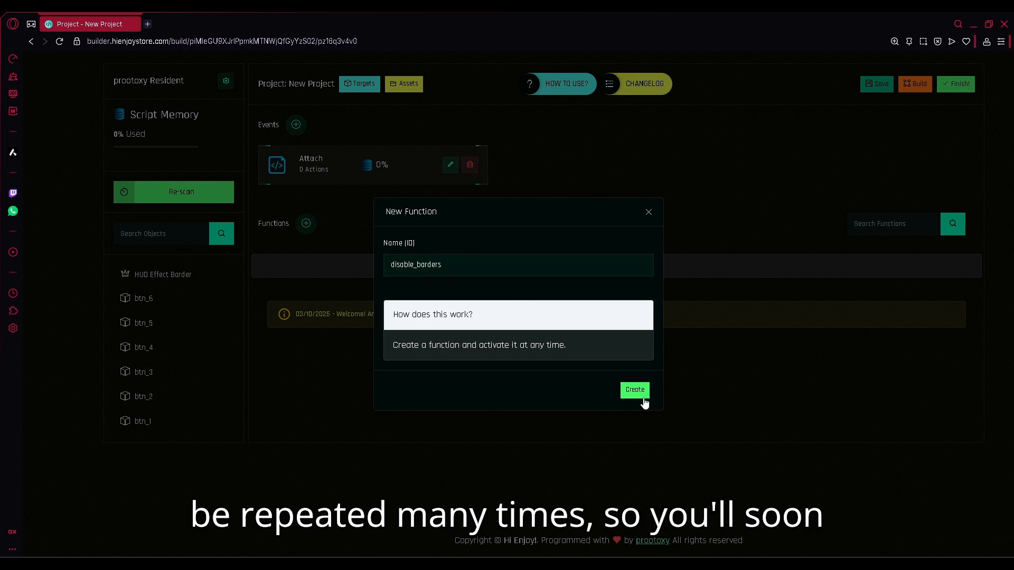
left_click(635, 391)
left_click(427, 275)
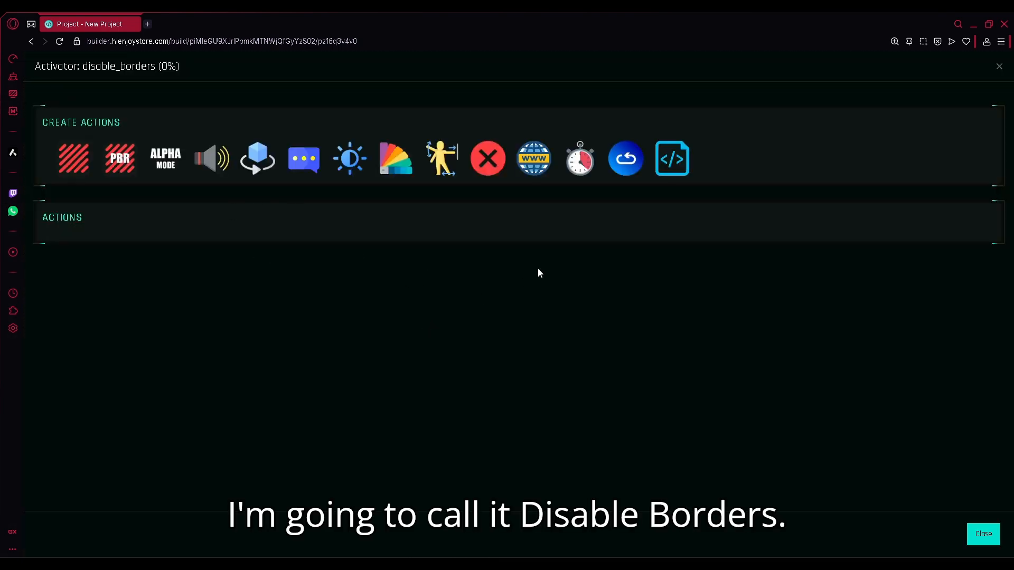
- Add a color action to disable_borders targeting all faces of btn_1 with alpha 0
left_click(393, 162)
left_click(458, 261)
scroll(454, 344, "down", 2)
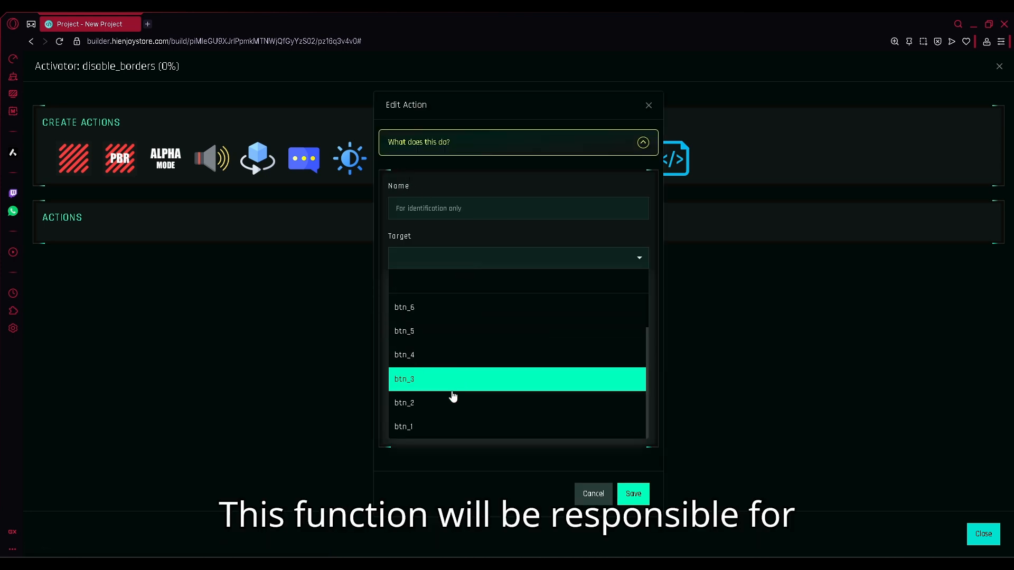
left_click(453, 383)
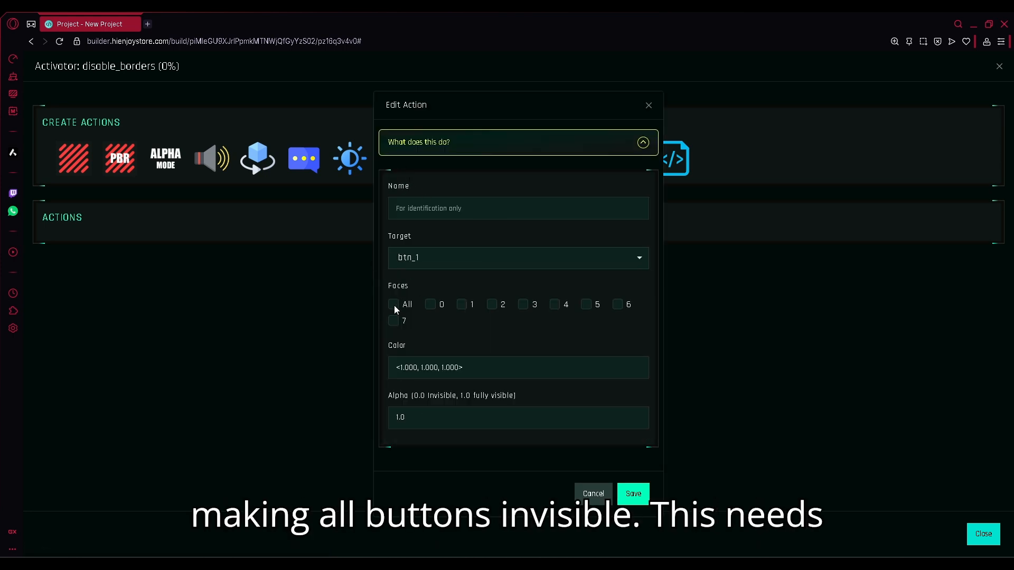
left_click(394, 305)
double_click(430, 411)
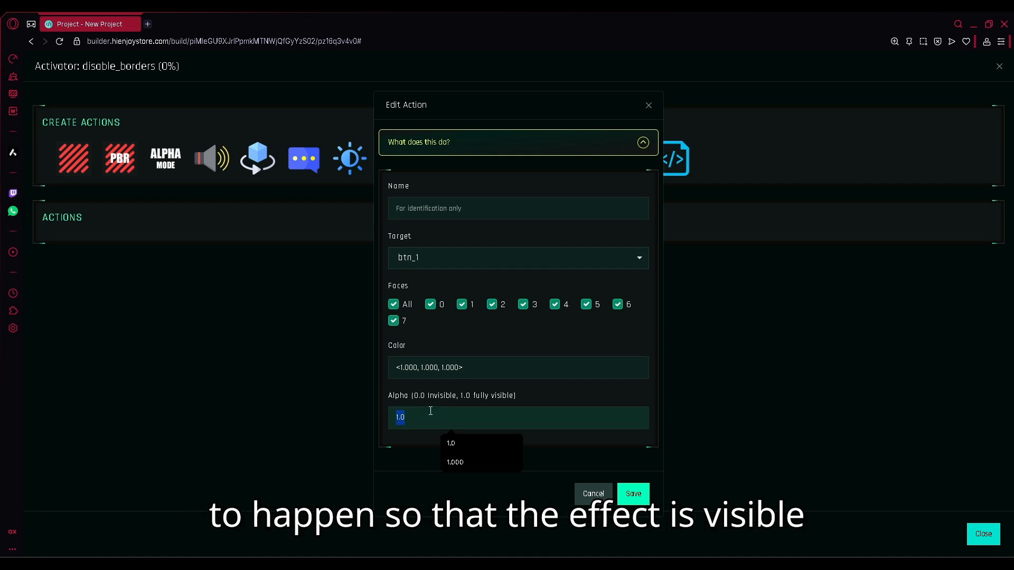
type("0")
left_click(635, 494)
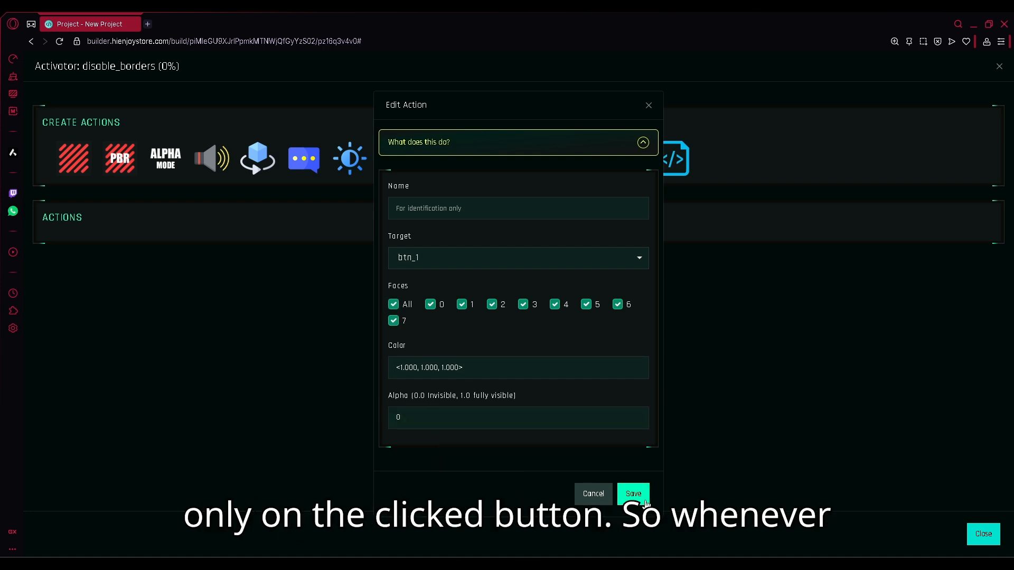
- Save the btn_1 color action in disable_borders and make five copies of it
left_click(78, 318)
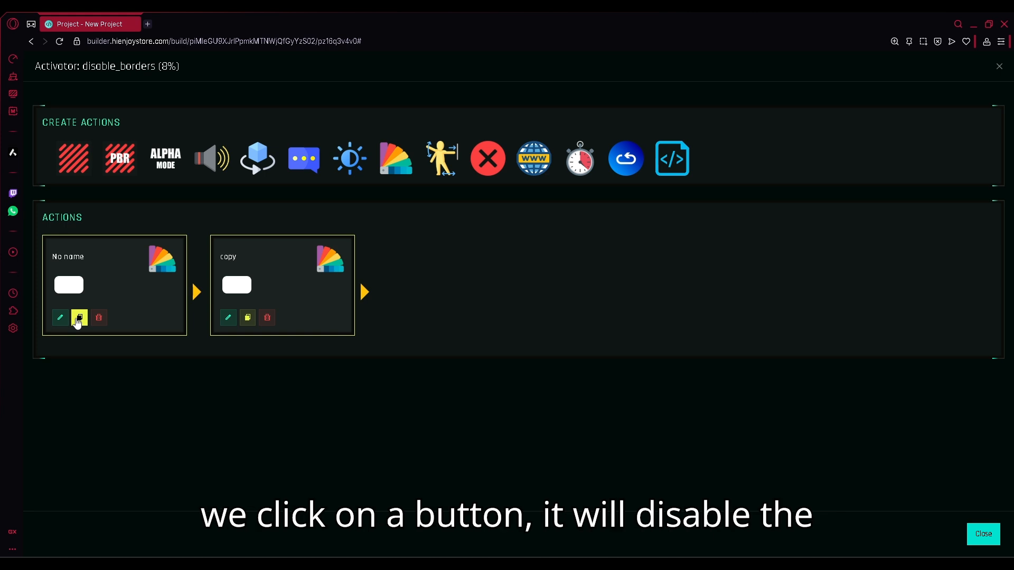
left_click(78, 318)
left_click(78, 318)
left_click(78, 318)
left_click(78, 319)
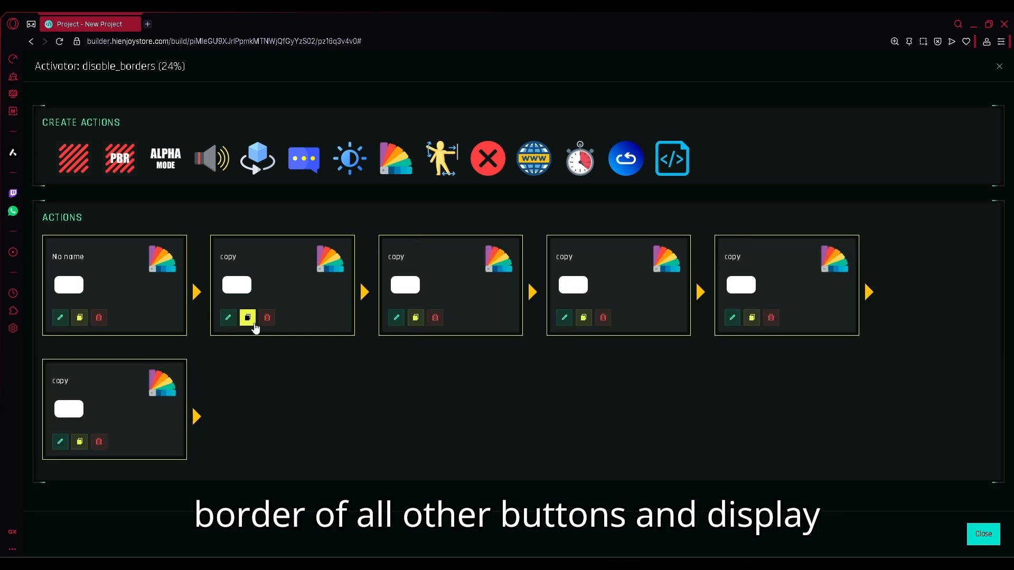
- Change the targets of the first two copied color actions to btn_2 and btn_3
left_click(228, 317)
left_click(445, 260)
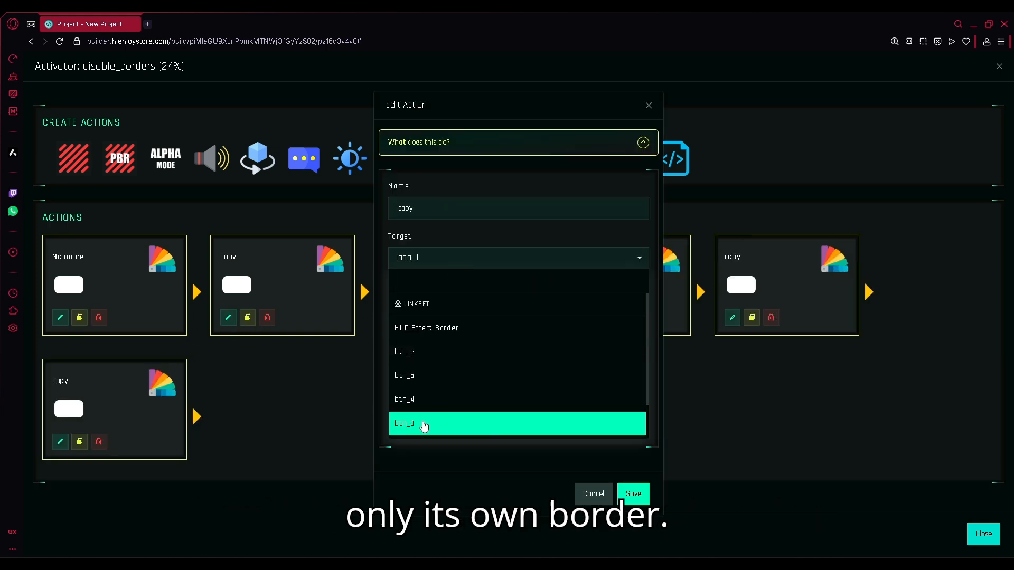
scroll(423, 425, "down", 1)
left_click(424, 405)
left_click(633, 493)
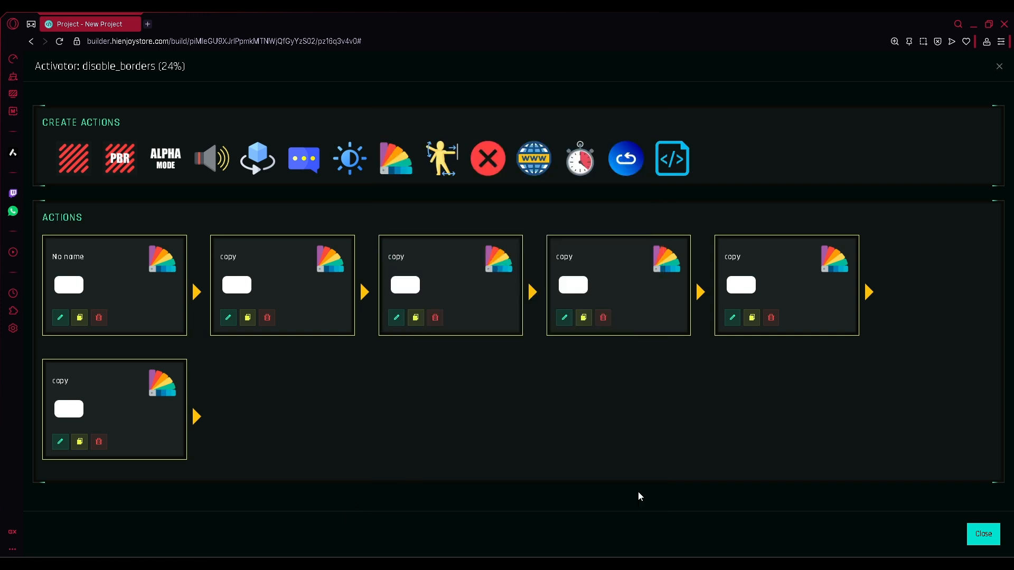
left_click(395, 317)
left_click(439, 259)
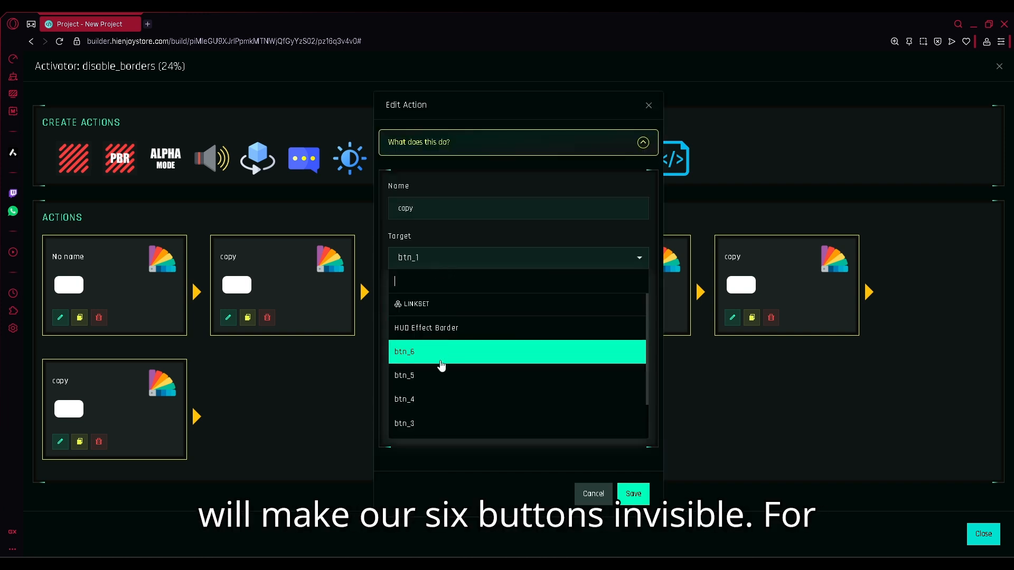
scroll(426, 421, "down", 1)
left_click(425, 422)
left_click(633, 493)
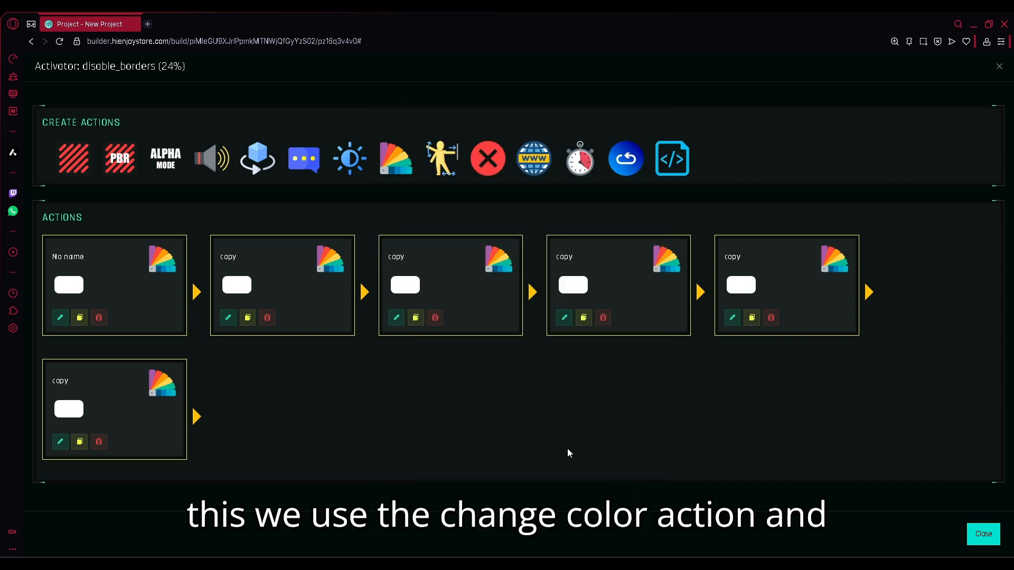
- Change the targets of the third and fourth copied color actions to btn_4 and btn_5
left_click(563, 318)
left_click(433, 265)
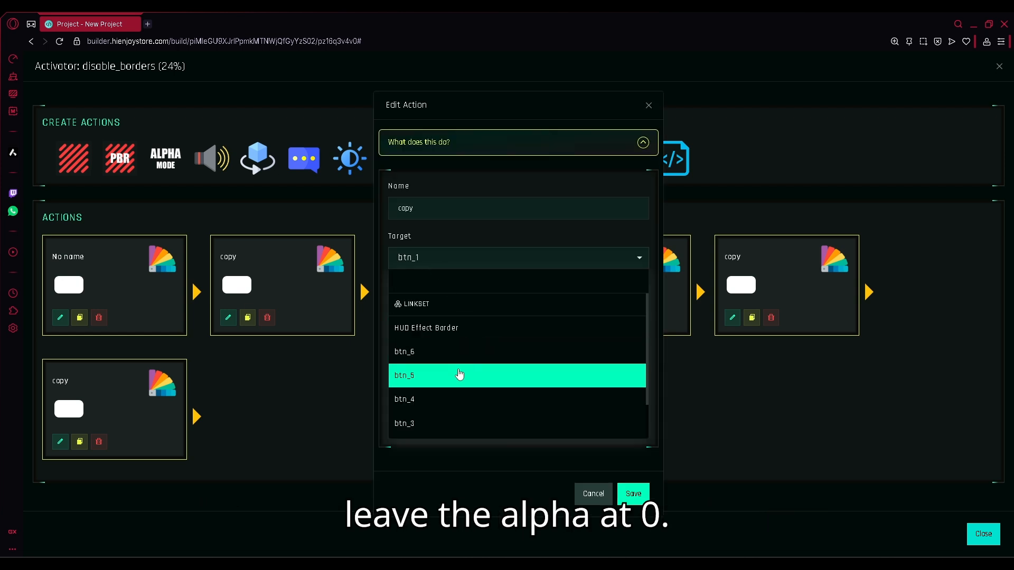
left_click(444, 422)
left_click(633, 493)
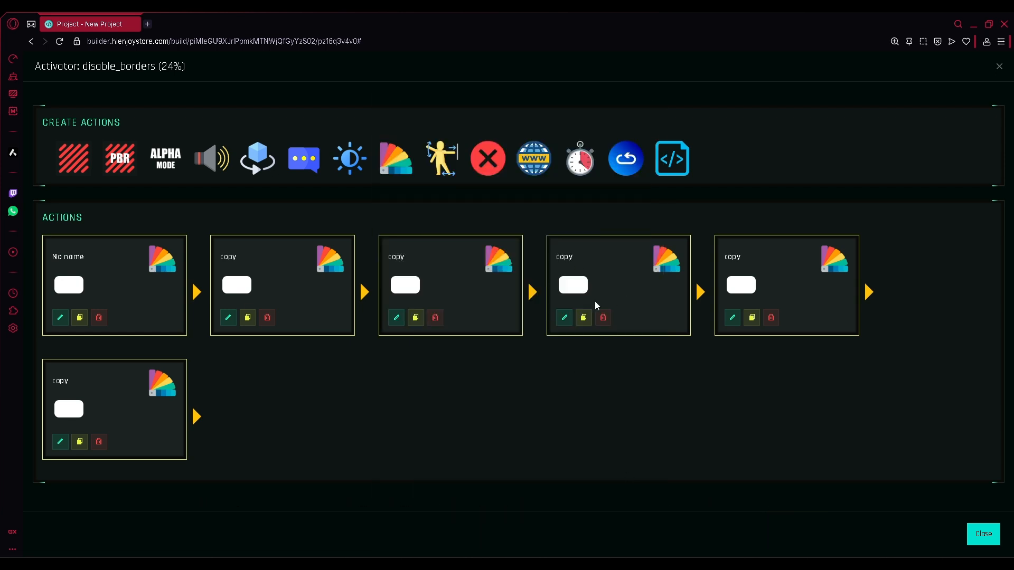
left_click(732, 318)
left_click(438, 267)
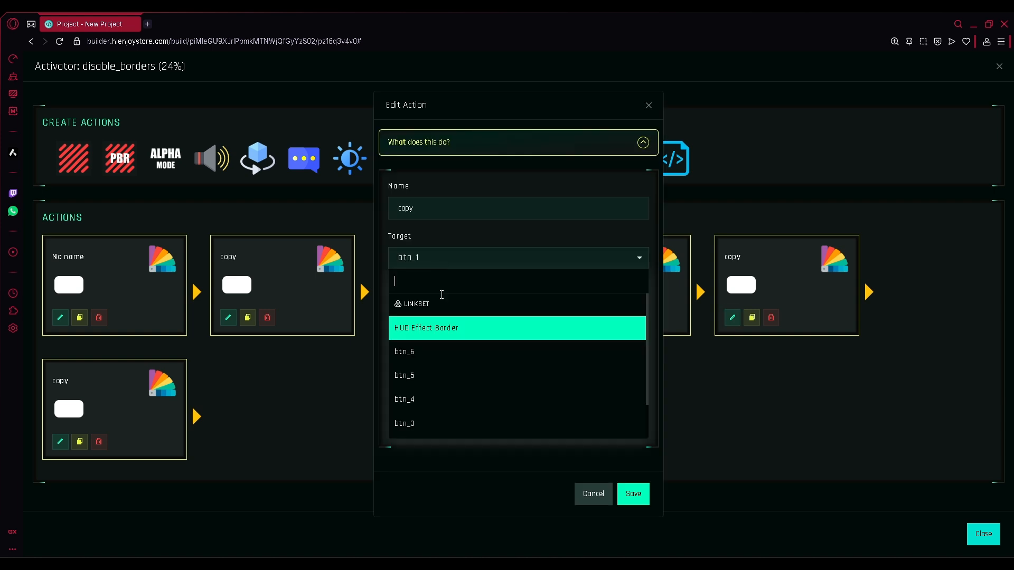
left_click(434, 375)
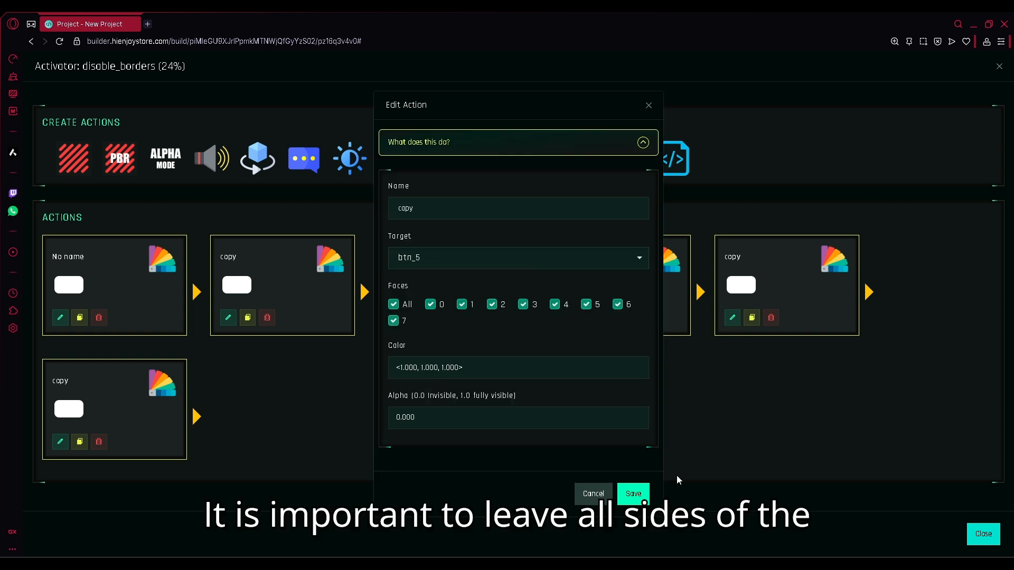
left_click(643, 495)
- Change the last copied color action's target to btn_6 and finish editing disable_borders
left_click(59, 441)
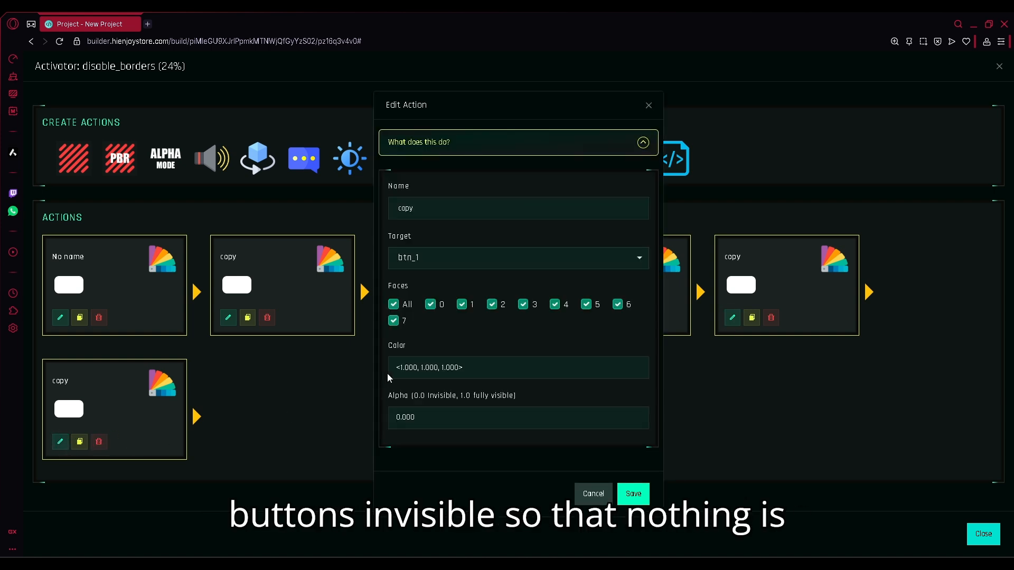
left_click(447, 260)
left_click(443, 351)
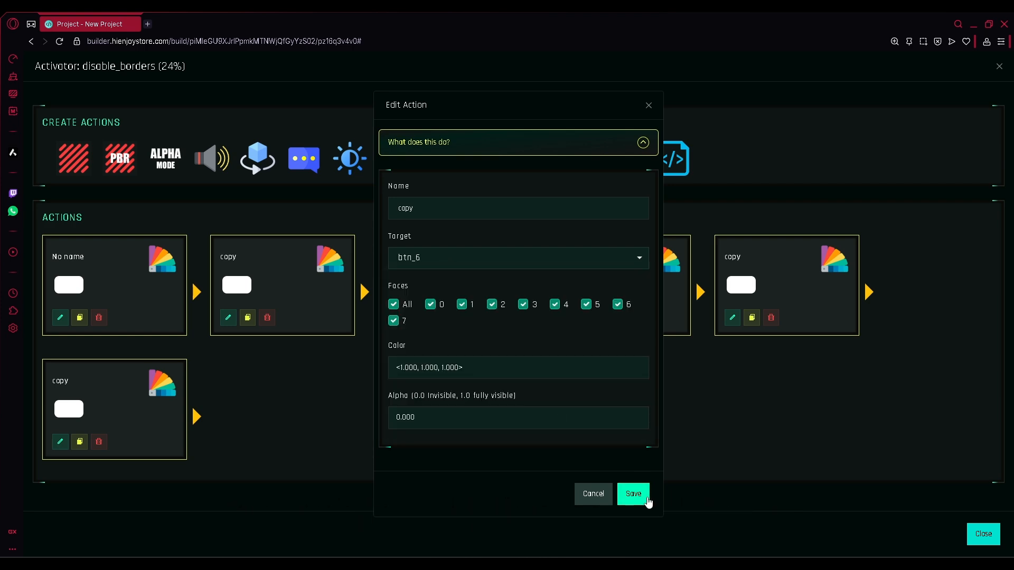
left_click(648, 502)
left_click(977, 537)
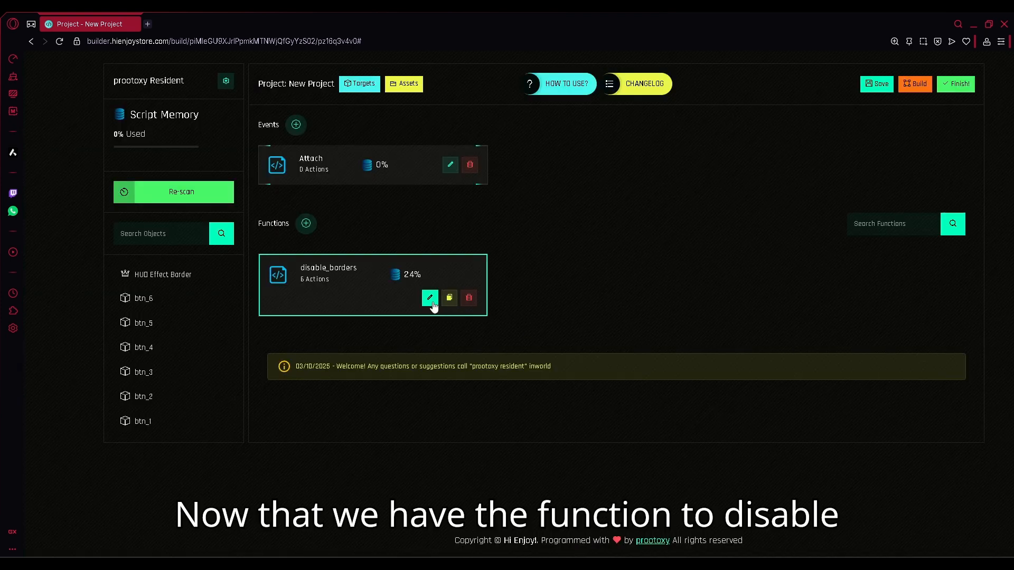
left_click(429, 298)
left_click(968, 526)
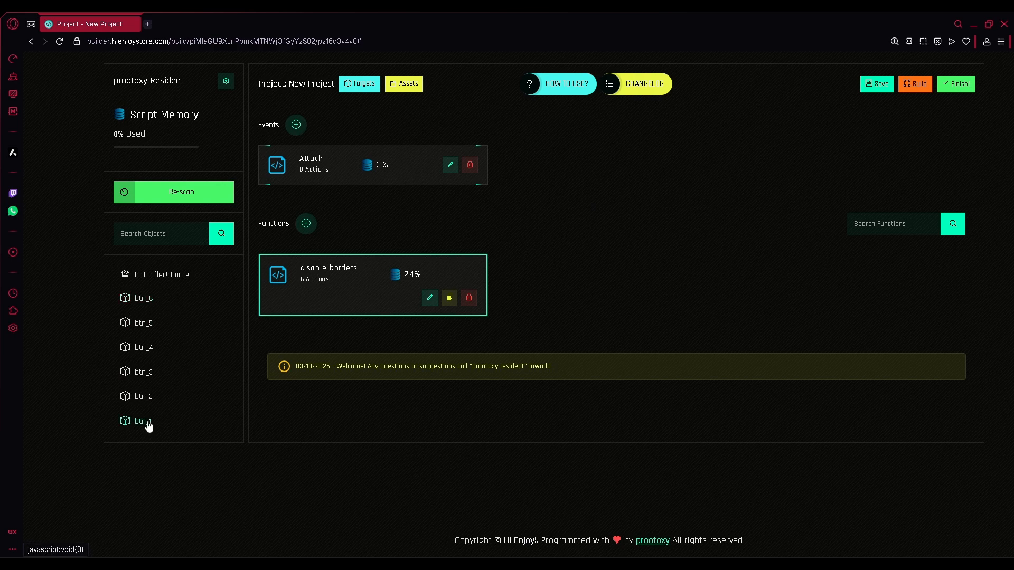
- Create a function for btn_1 and add an action to it that calls the disable_borders function
left_click(148, 425)
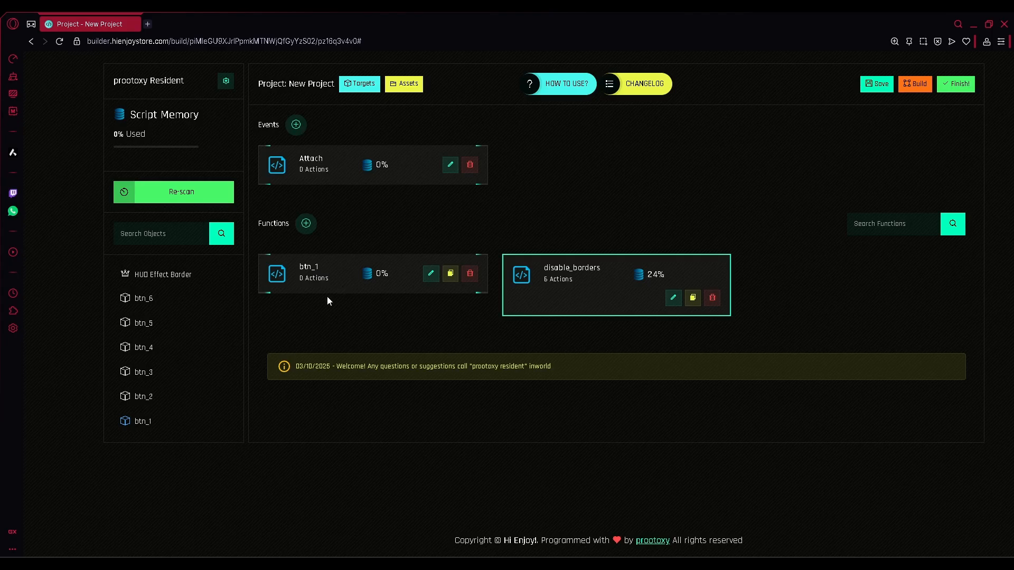
left_click(431, 273)
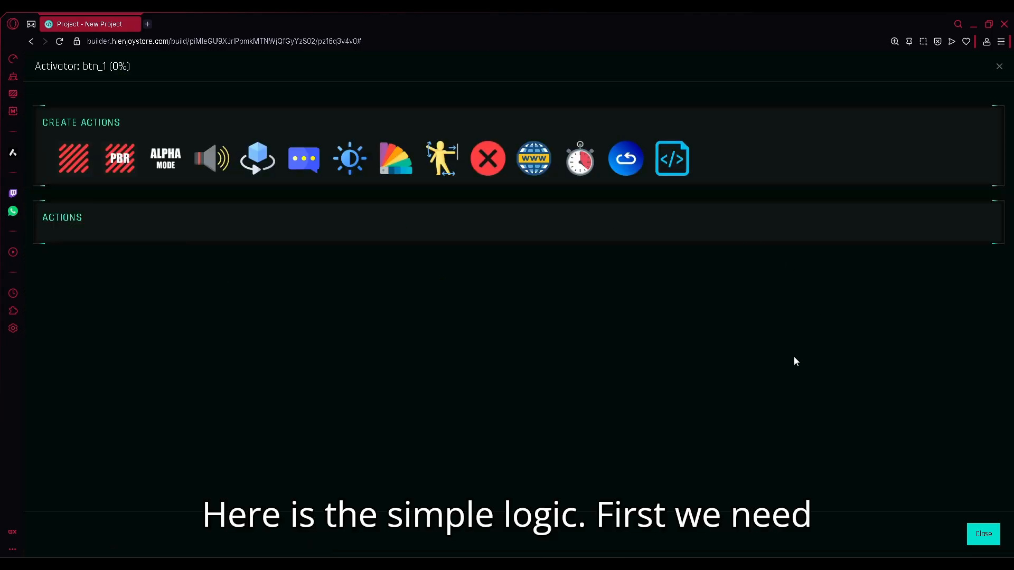
left_click(666, 173)
left_click(414, 337)
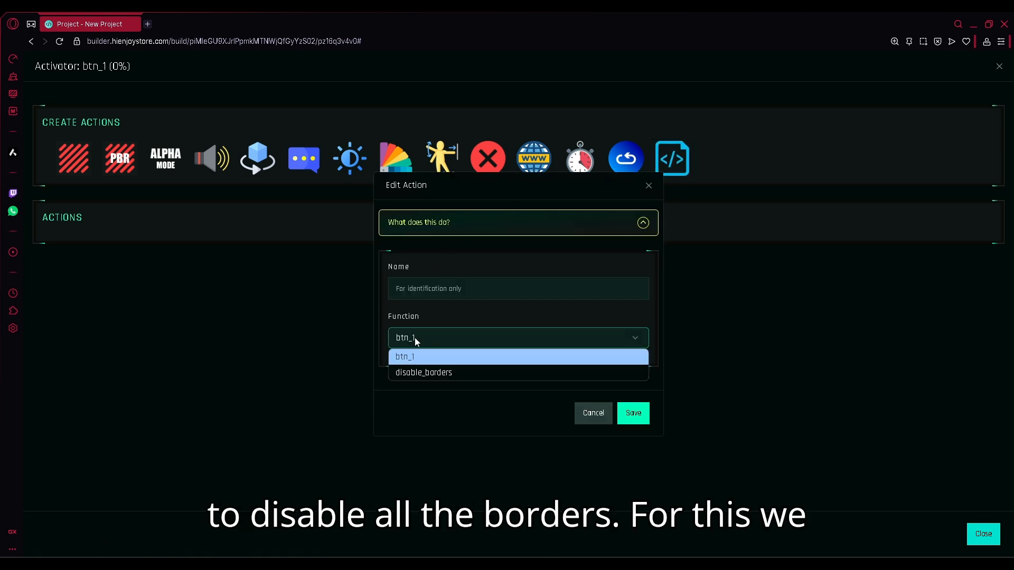
left_click(419, 368)
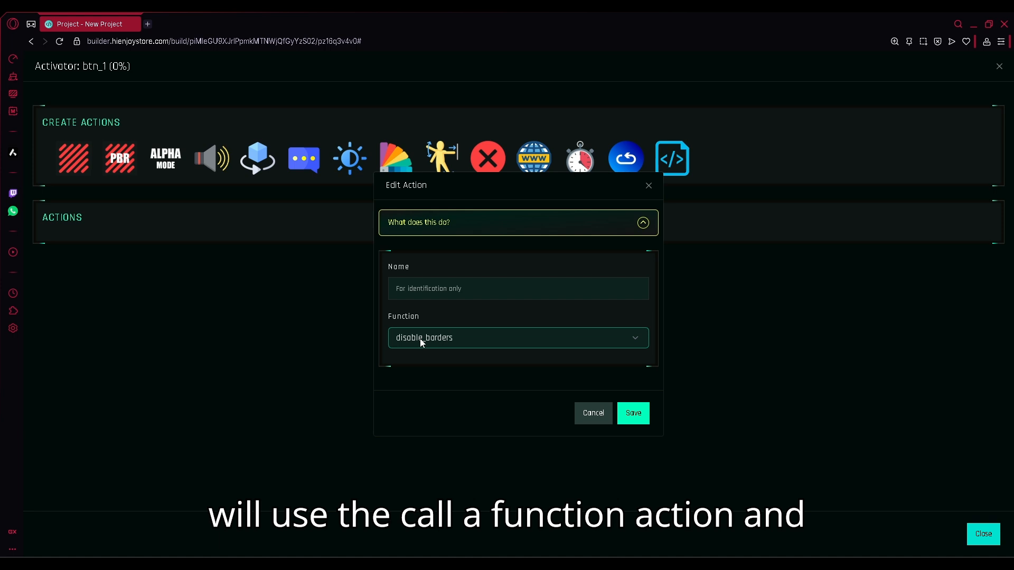
left_click(630, 413)
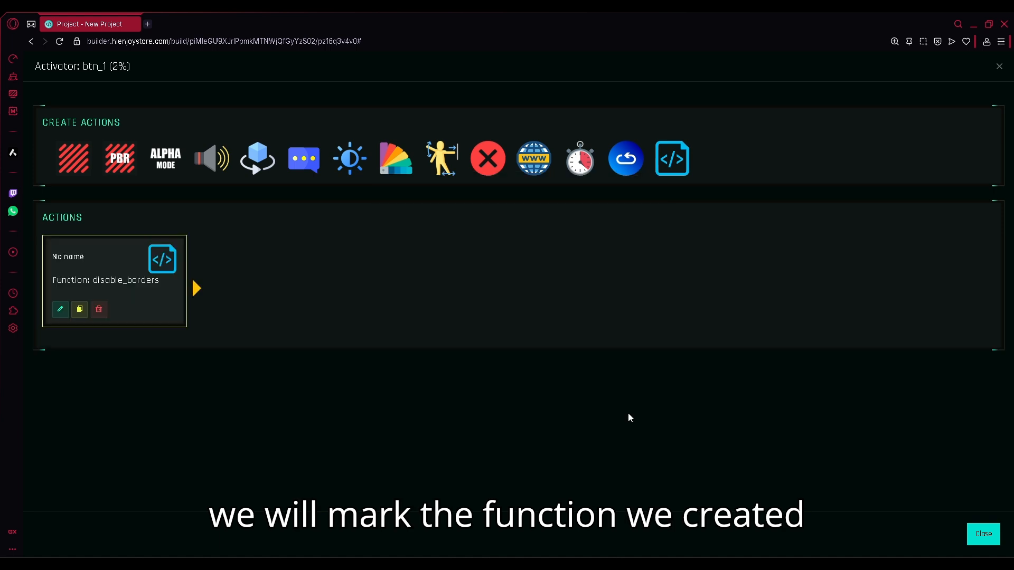
left_click(983, 533)
- Save the project and build it, accepting that existing events and functions are overwritten
left_click(874, 86)
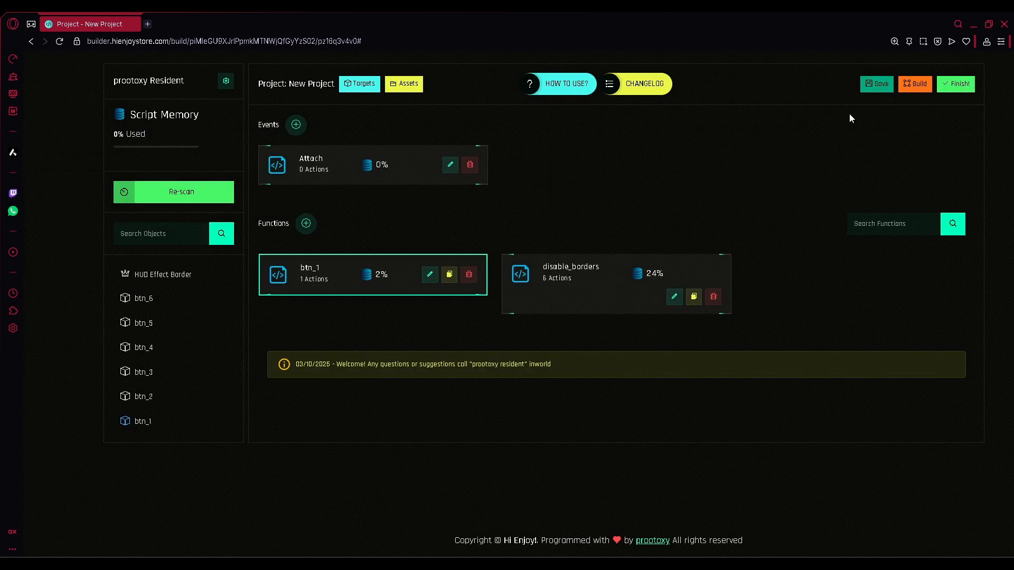
left_click(918, 89)
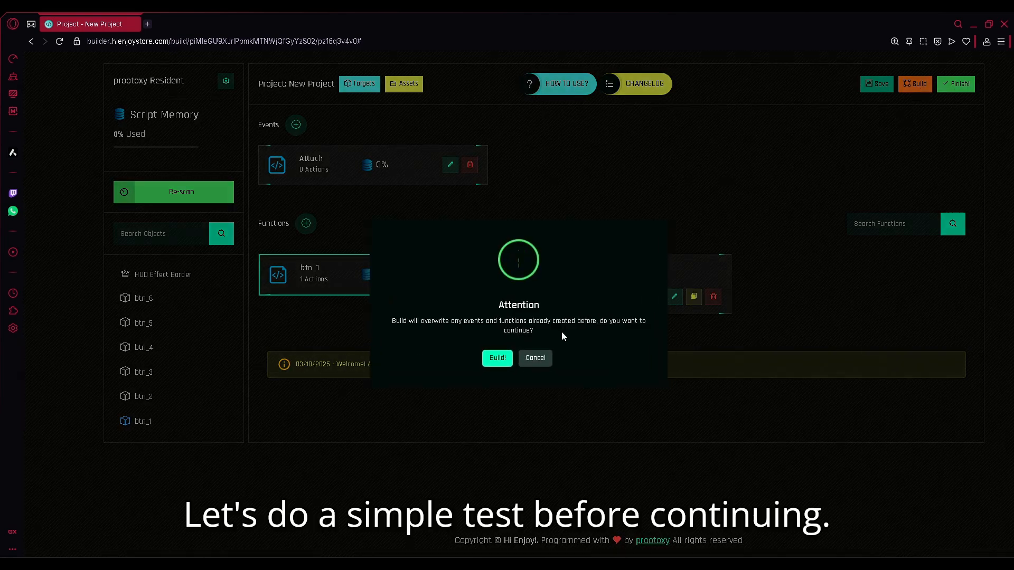
left_click(496, 356)
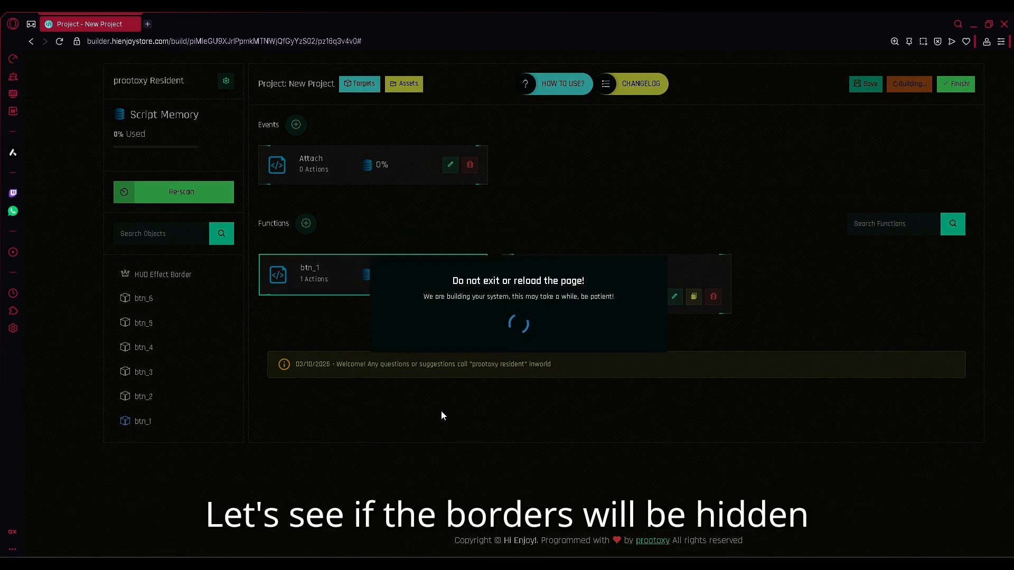
left_click(516, 354)
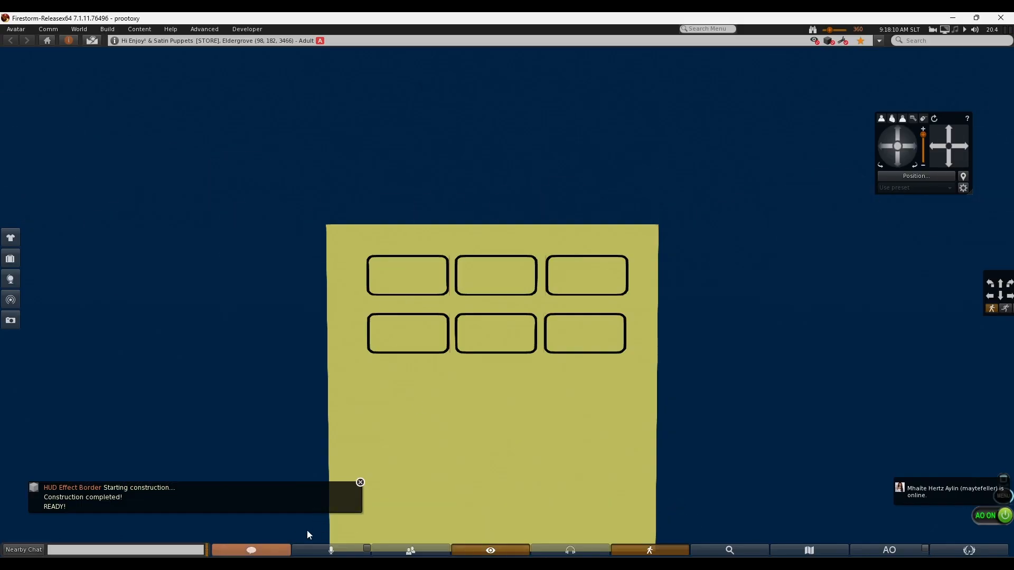
- Switch to Firestorm and test the build by touching the first button of the upper row
left_click(267, 552)
left_click(266, 551)
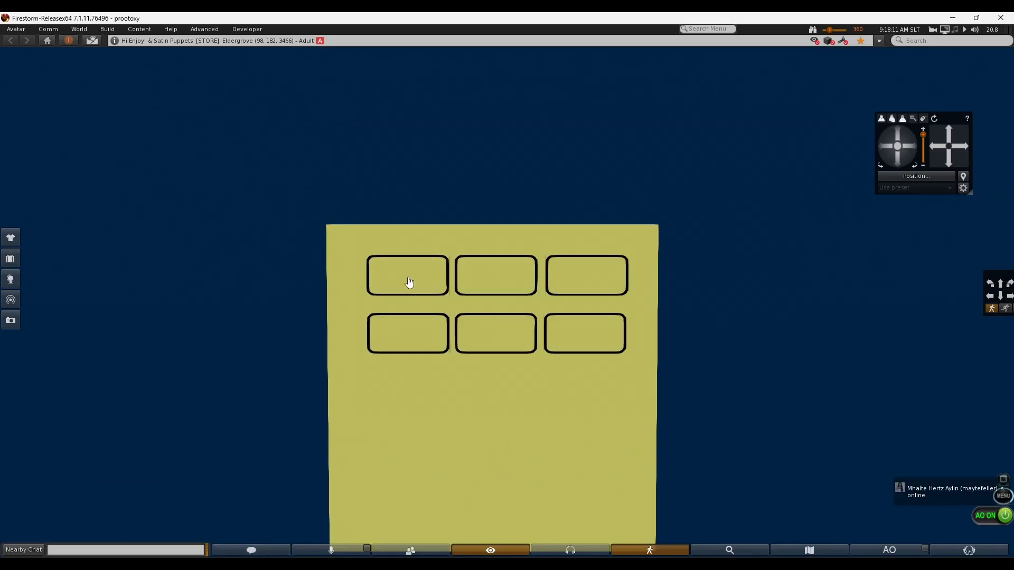
left_click(416, 287)
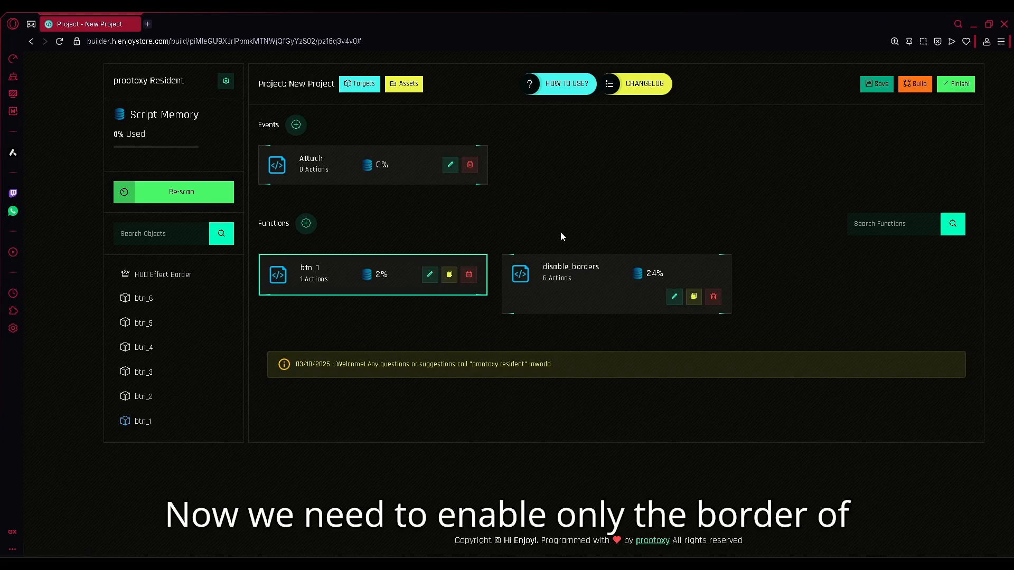
- Switch back to the builder and start a new color action in the btn_1 function with btn_1 as its target
left_click(429, 276)
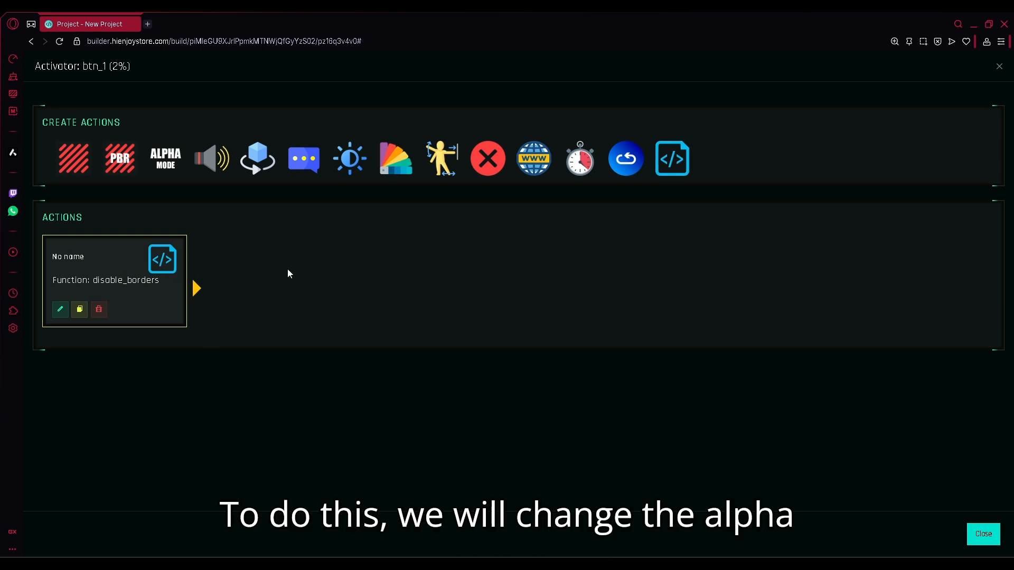
left_click(395, 158)
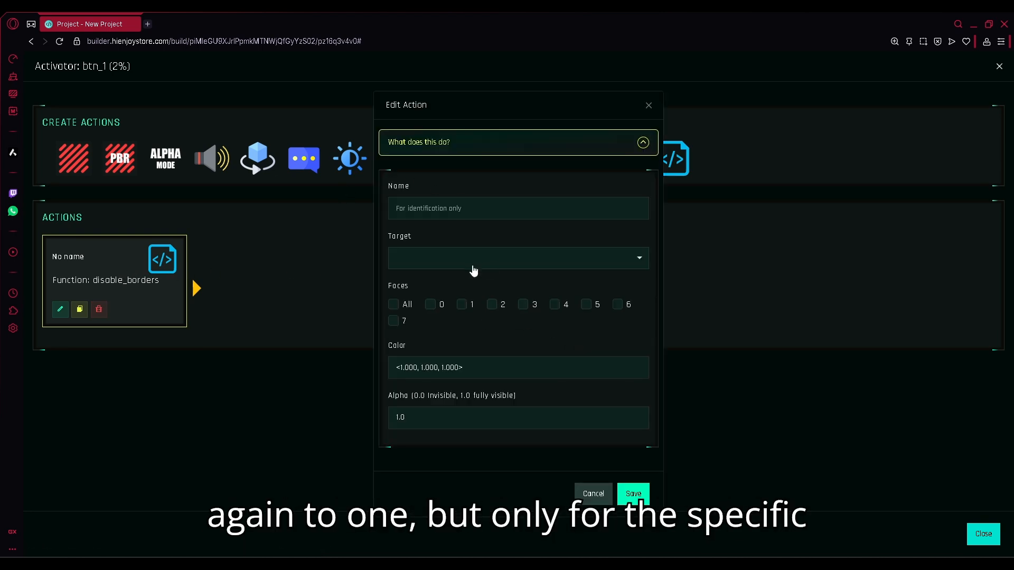
left_click(428, 262)
scroll(459, 380, "down", 3)
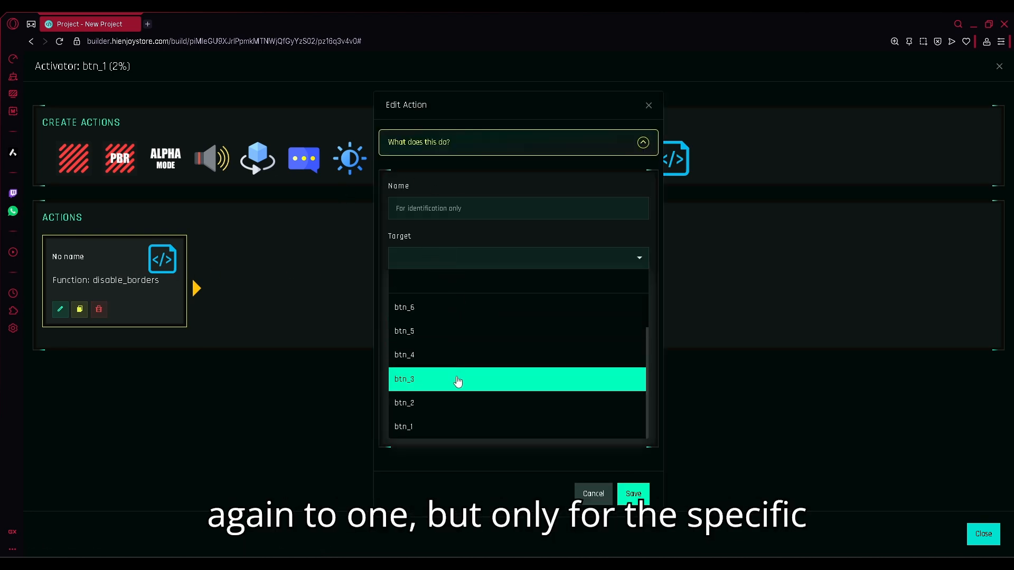
left_click(430, 425)
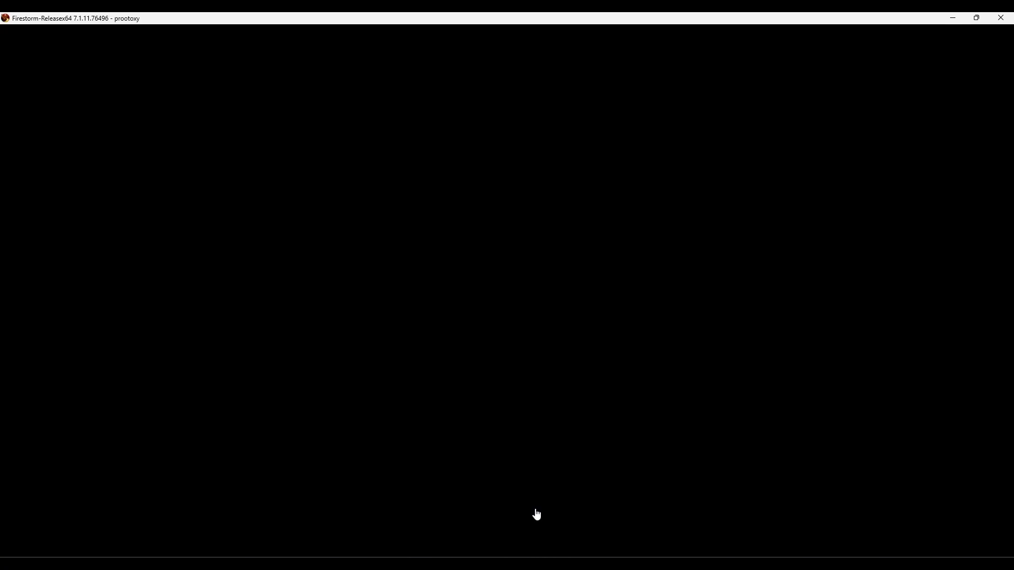
- In Firestorm, edit the HUD and select the border face of the upper row's first button to check its face number
right_click(448, 269)
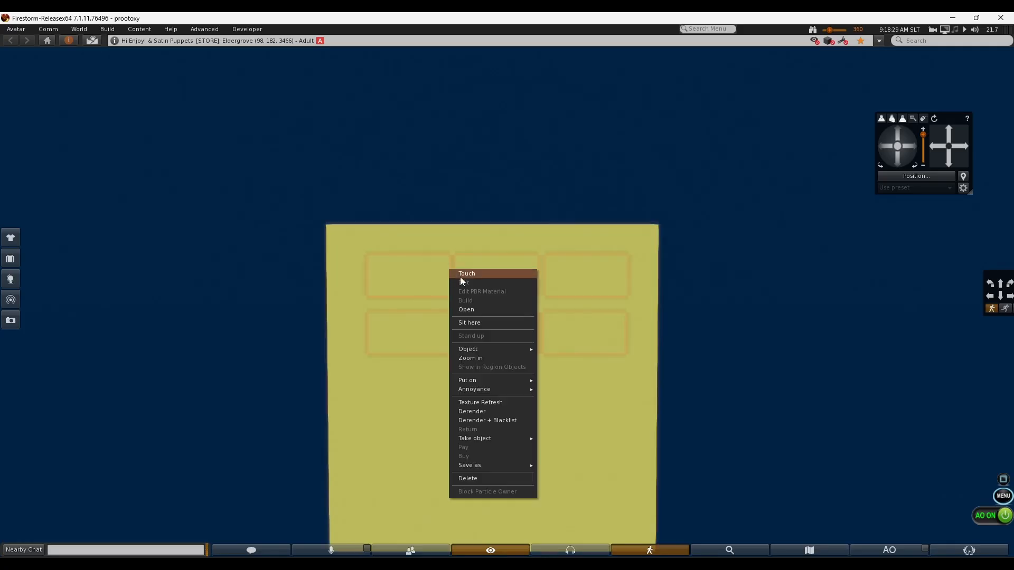
left_click(464, 279)
left_click(172, 191)
left_click(405, 280)
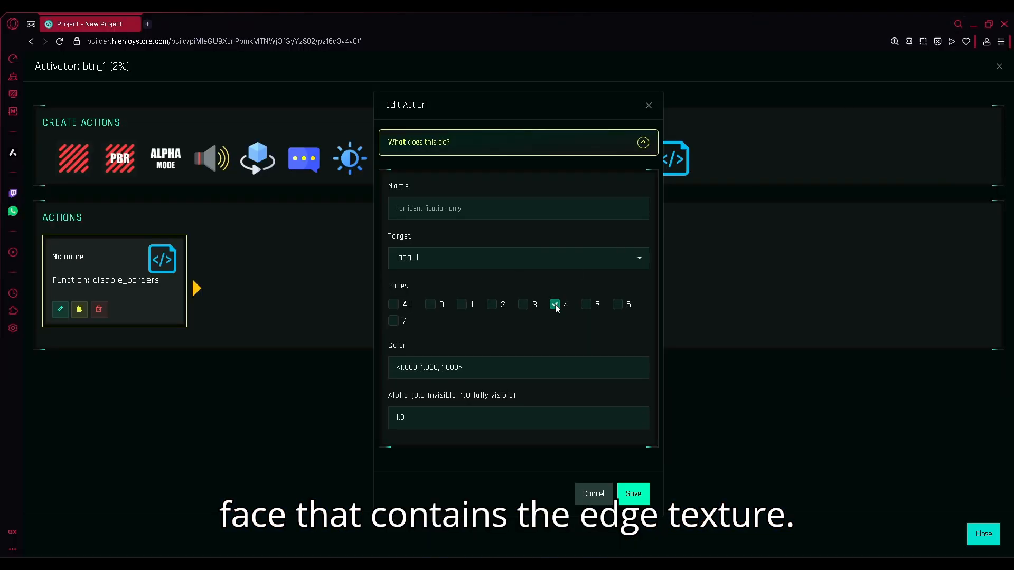
- Back in the builder, limit the btn_1 color action to face 4 with alpha 1.0, save it, and close the function
left_click(401, 422)
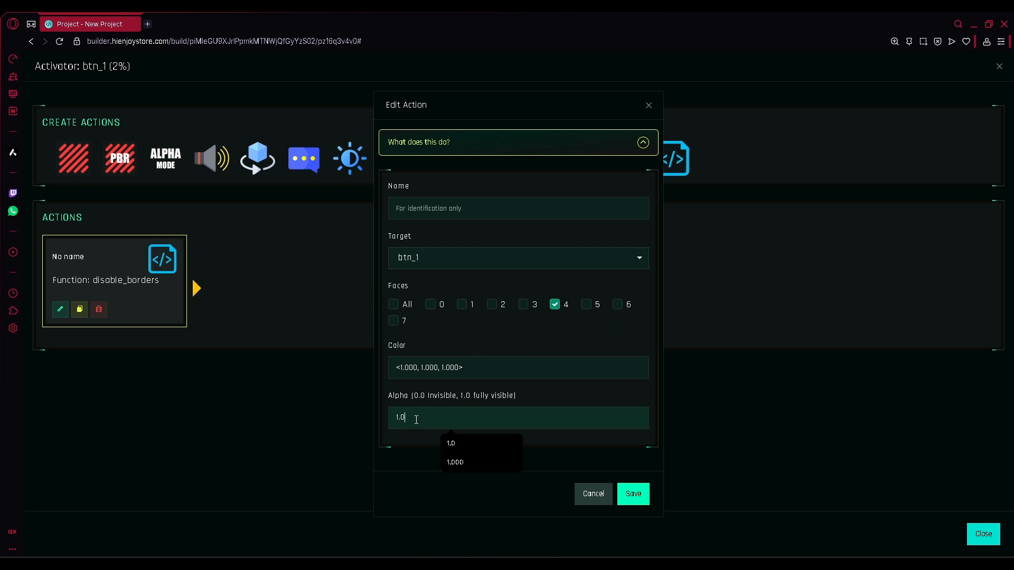
left_click(633, 500)
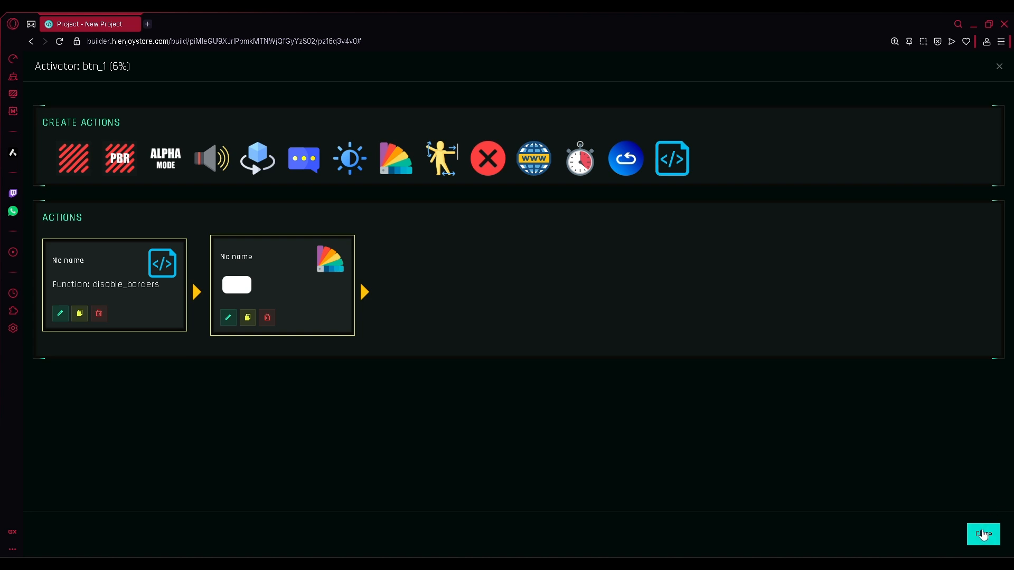
left_click(983, 535)
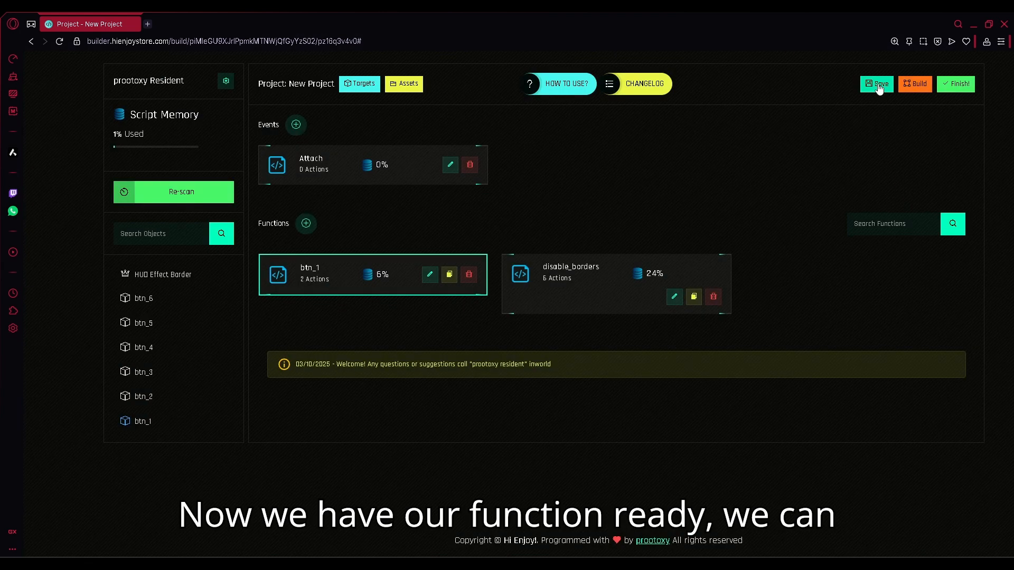
- Build the project with the updated btn_1 function, overwriting the previously built events and functions
left_click(915, 84)
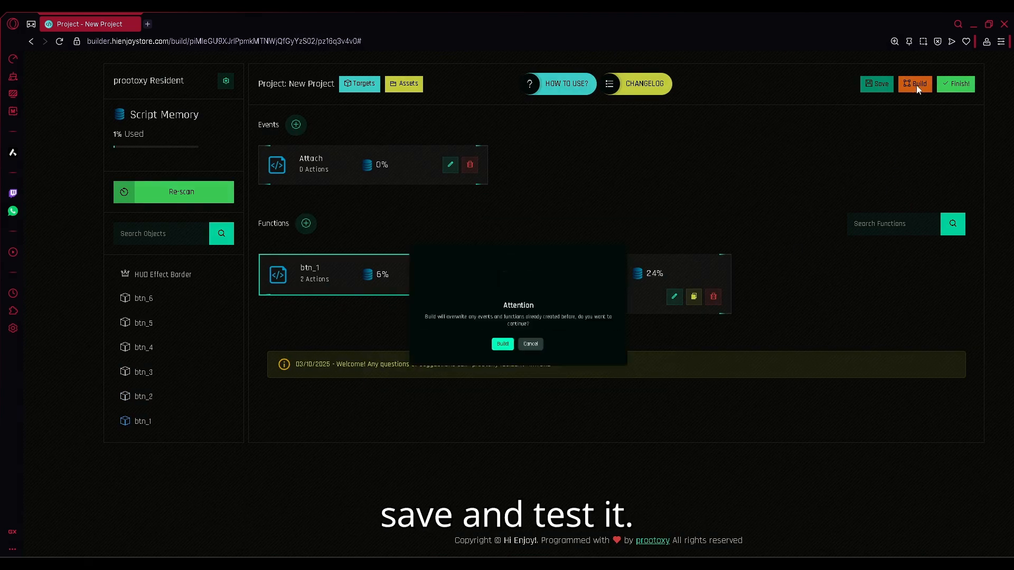
left_click(493, 358)
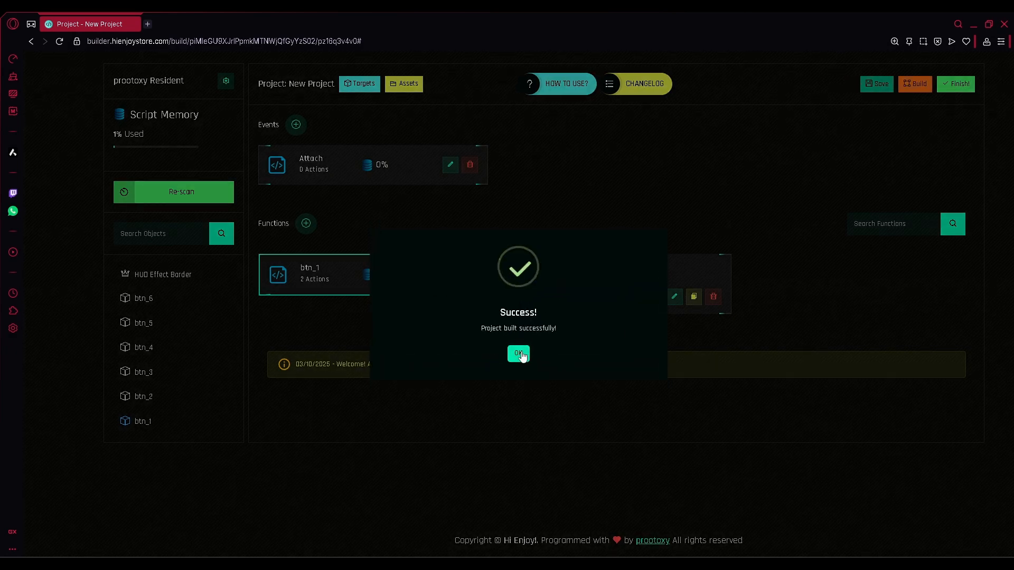
left_click(519, 354)
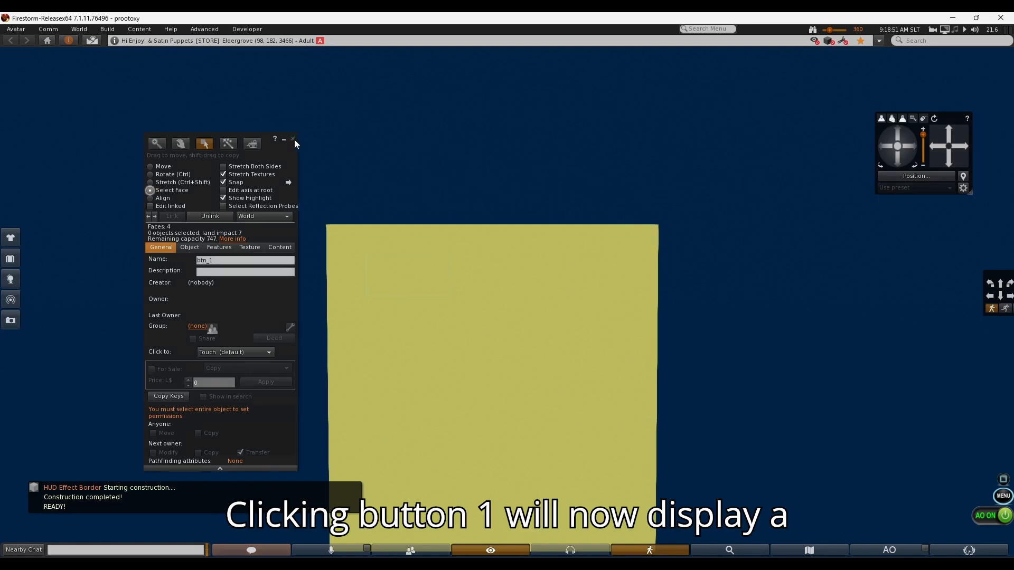
- Switch to Firestorm, close the object editing window, and test the upper row's first button by touching it repeatedly
left_click(294, 140)
left_click(413, 285)
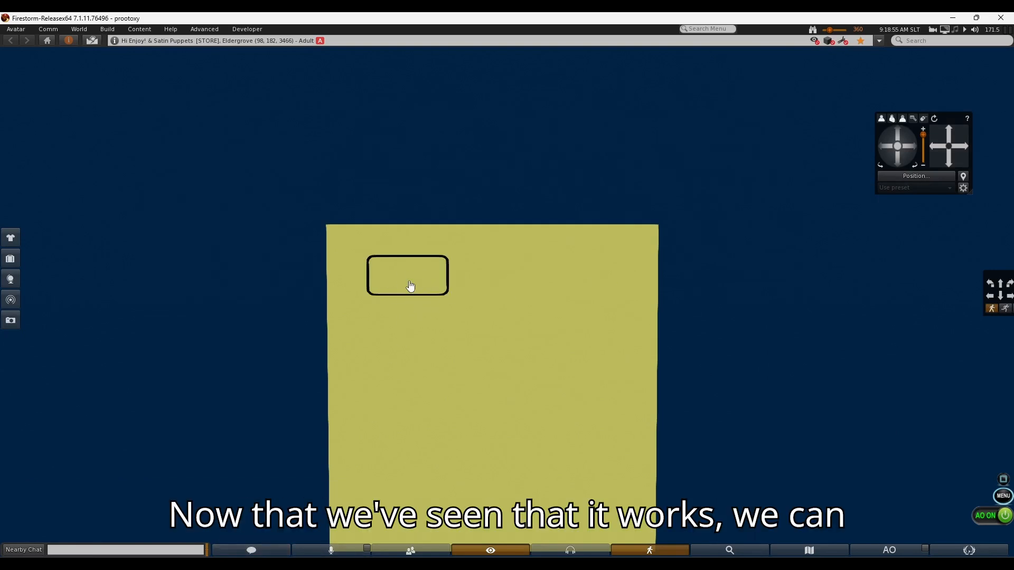
left_click(409, 285)
left_click(408, 285)
left_click(406, 285)
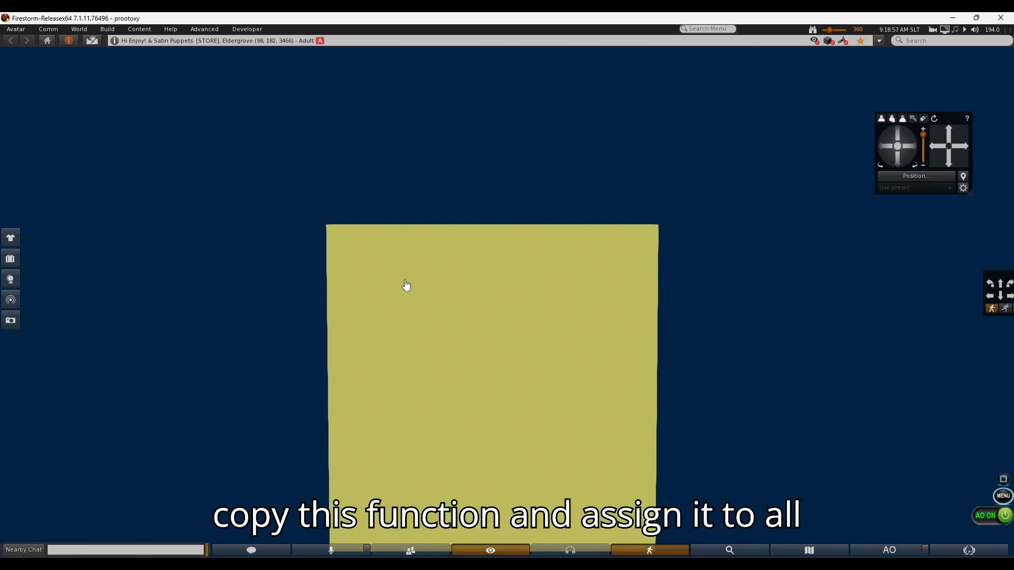
left_click(405, 283)
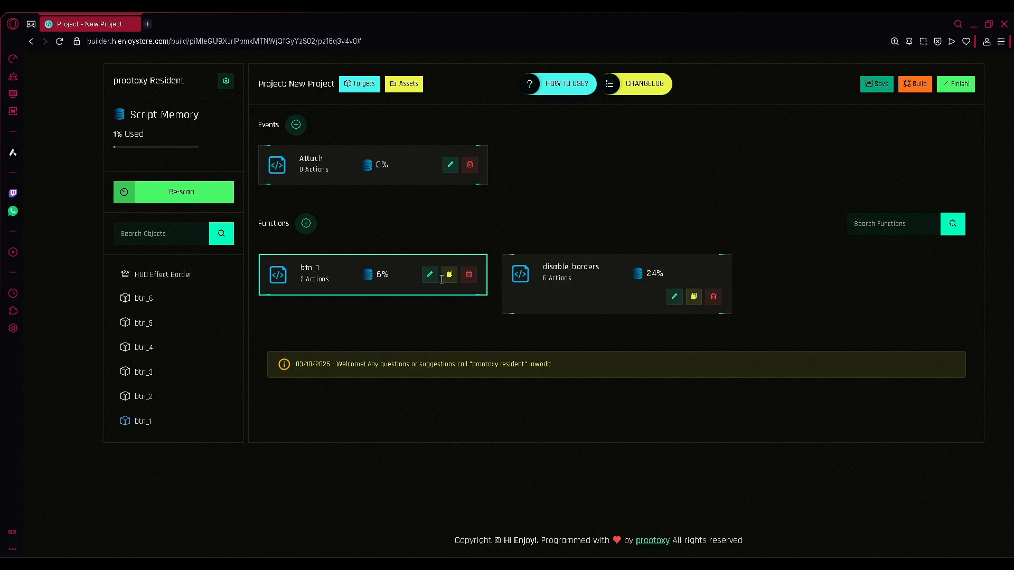
- Back in the builder, copy the btn_1 function to the unused activators btn_2, btn_3, btn_4, btn_5 and btn_6
left_click(449, 274)
left_click(420, 400)
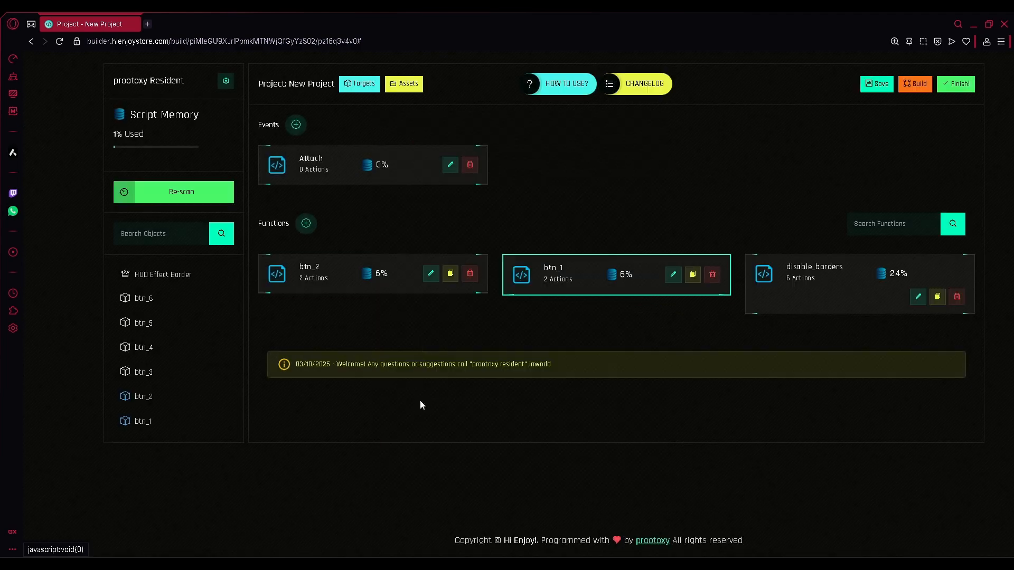
left_click(448, 273)
left_click(432, 400)
left_click(450, 273)
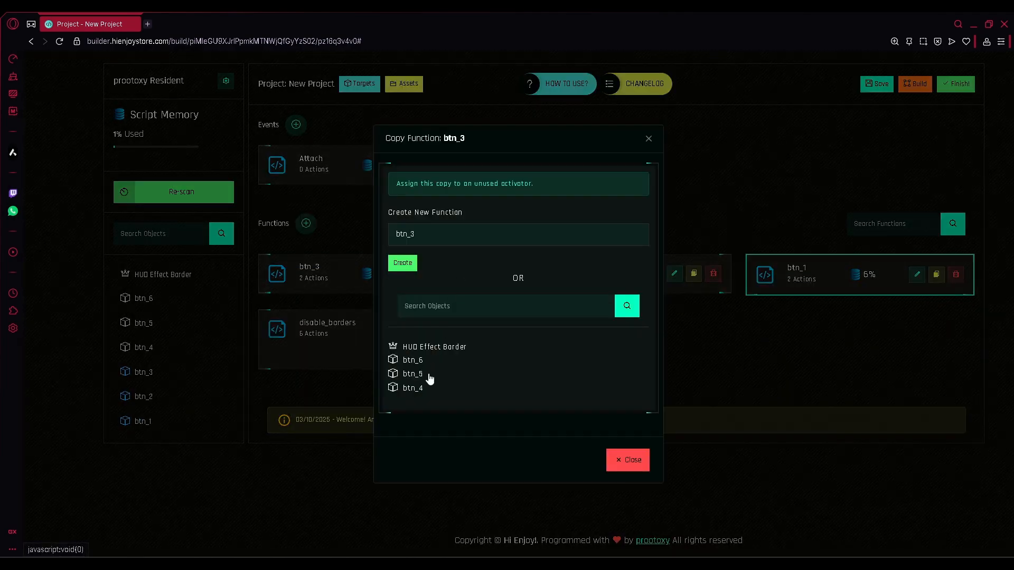
left_click(425, 381)
left_click(450, 273)
left_click(424, 384)
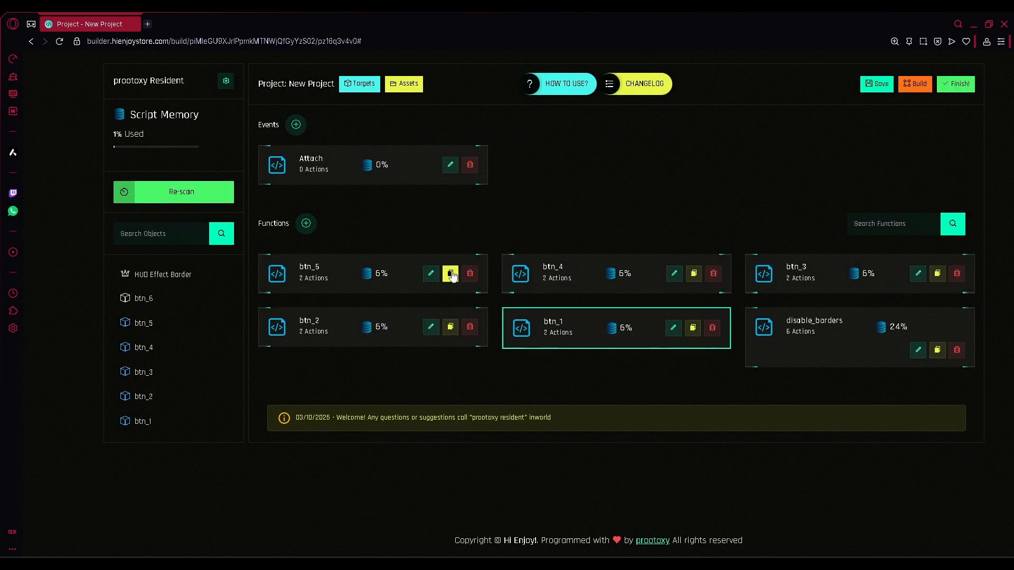
left_click(449, 273)
left_click(416, 377)
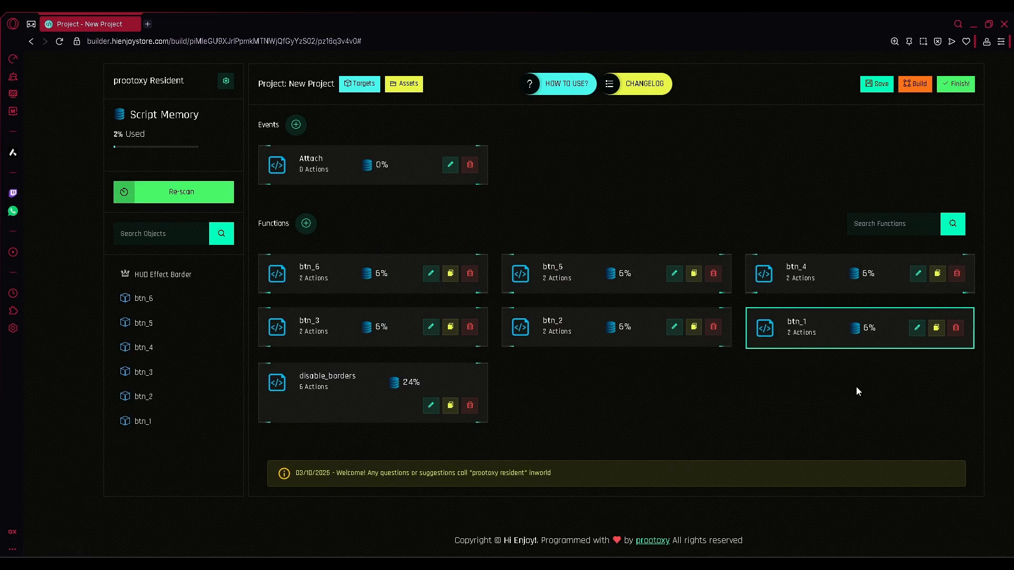
- Change the target of the color action in the btn_2 function to btn_2, save it, and close the function
left_click(674, 327)
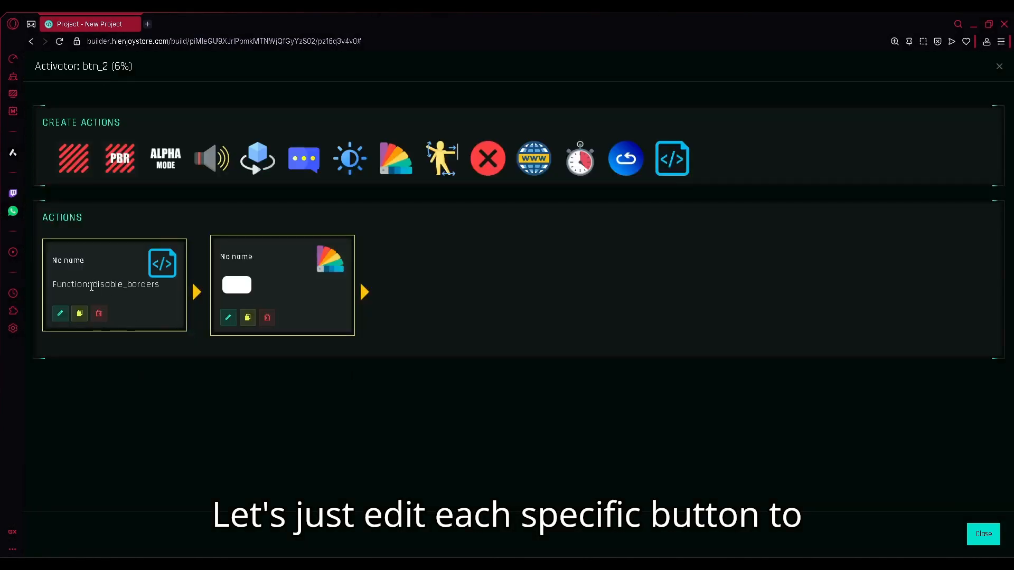
left_click(228, 318)
left_click(445, 259)
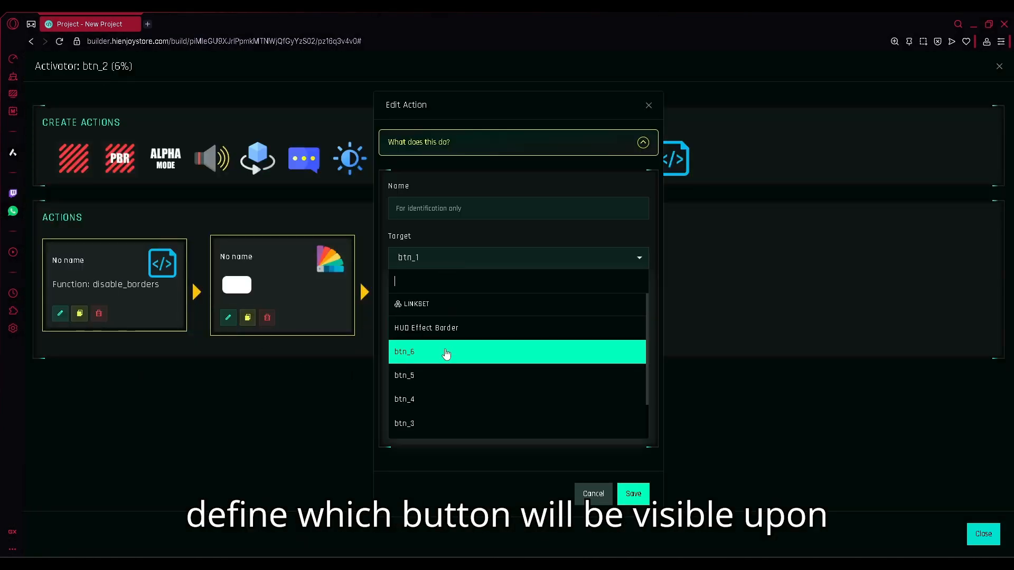
left_click(458, 378)
left_click(633, 493)
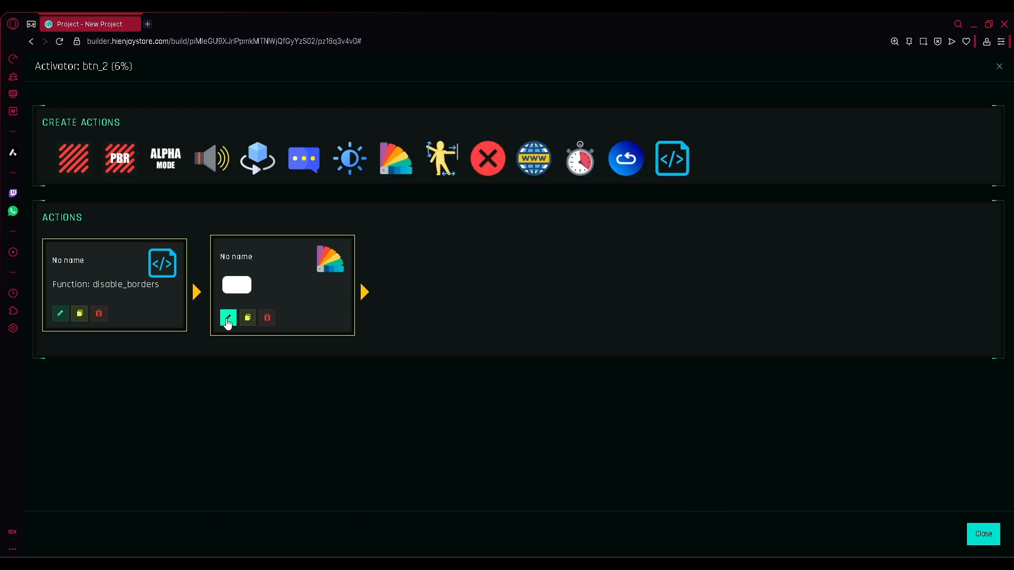
left_click(982, 534)
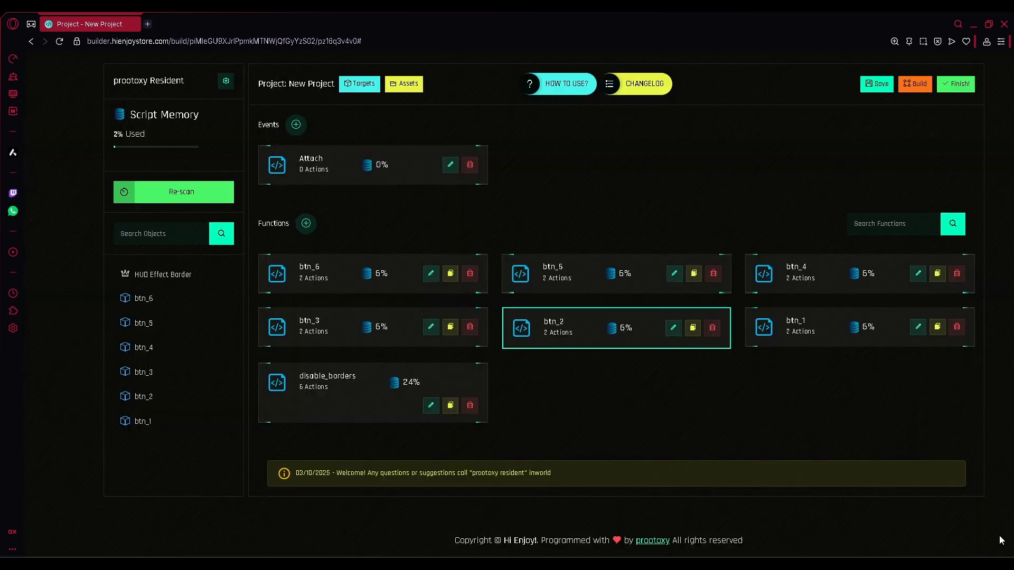
- Change the target of the color action in the btn_3 function to btn_3, save it, and close the function
left_click(430, 327)
left_click(228, 317)
left_click(426, 261)
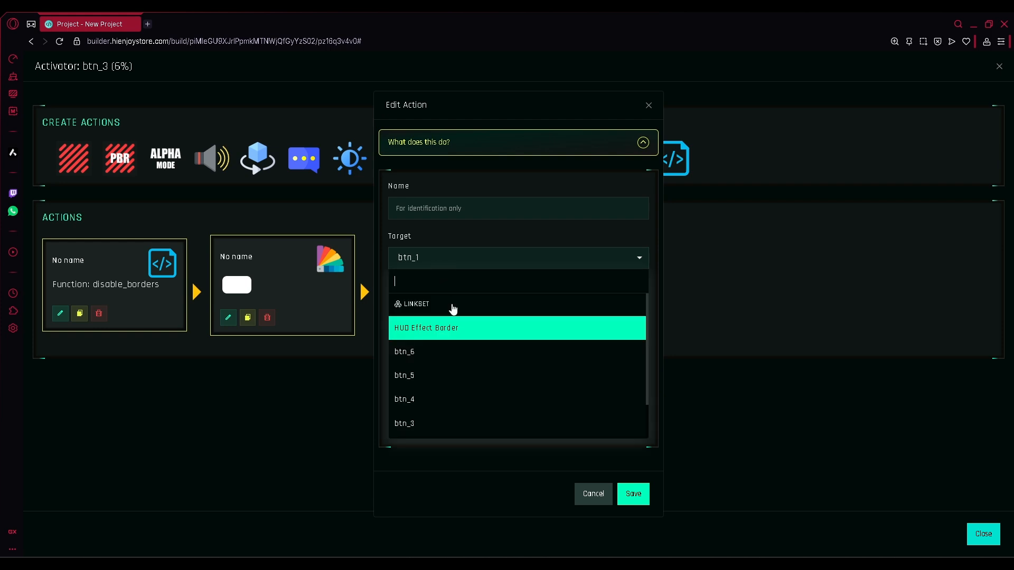
left_click(430, 417)
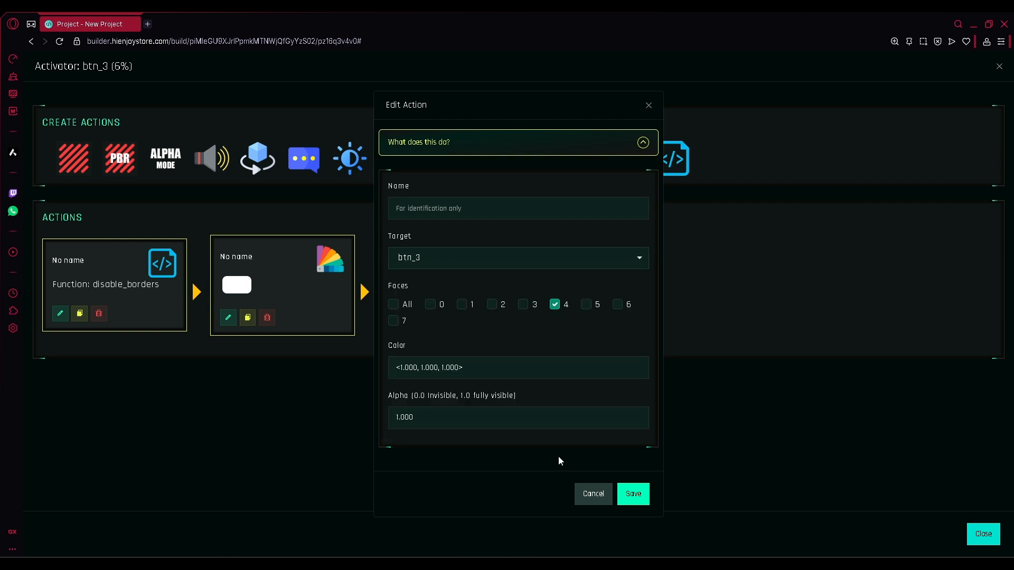
left_click(633, 494)
left_click(983, 534)
- Change the target of the color action in the btn_4 function to btn_4, save it, and close the function
left_click(914, 275)
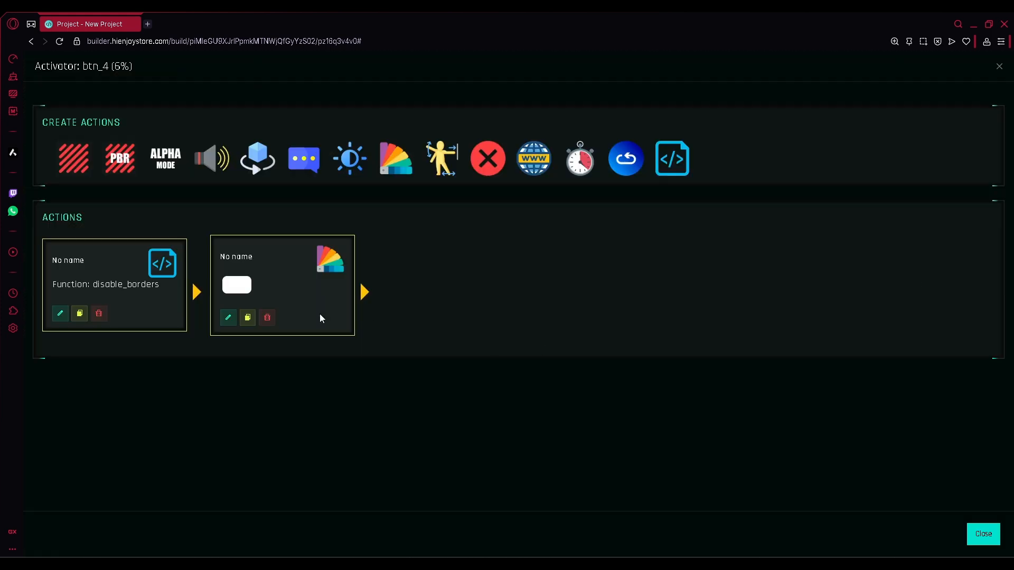
left_click(228, 318)
left_click(425, 268)
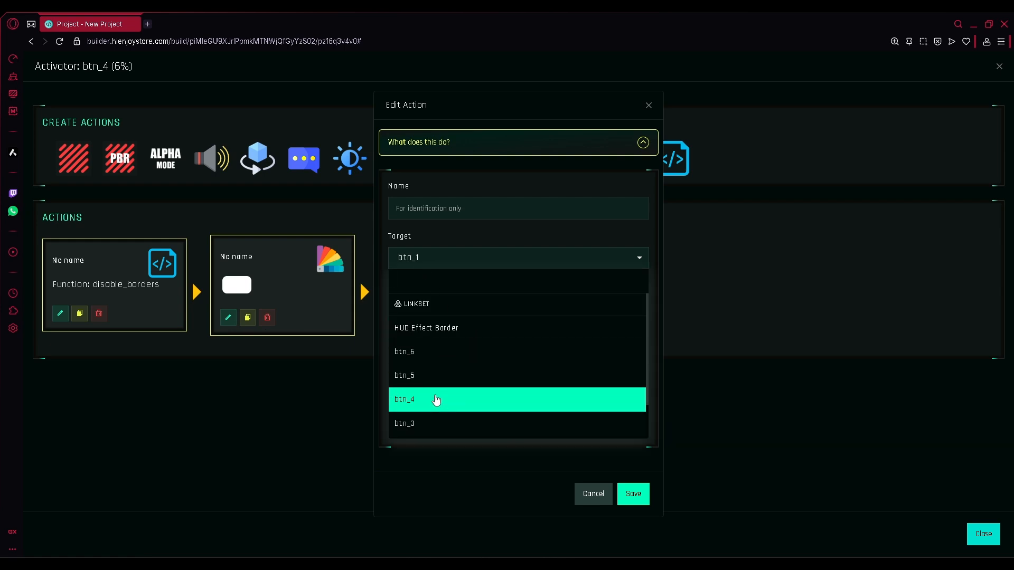
left_click(437, 401)
left_click(646, 496)
left_click(983, 534)
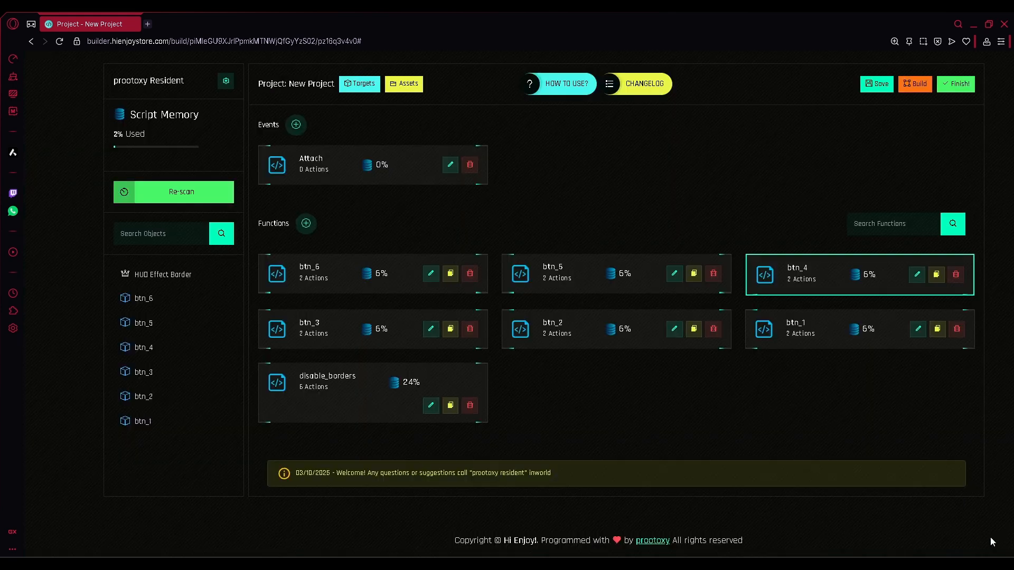
- Change the target of the color action in the btn_5 function to btn_5, save it, and close the function
left_click(673, 274)
left_click(228, 317)
left_click(427, 258)
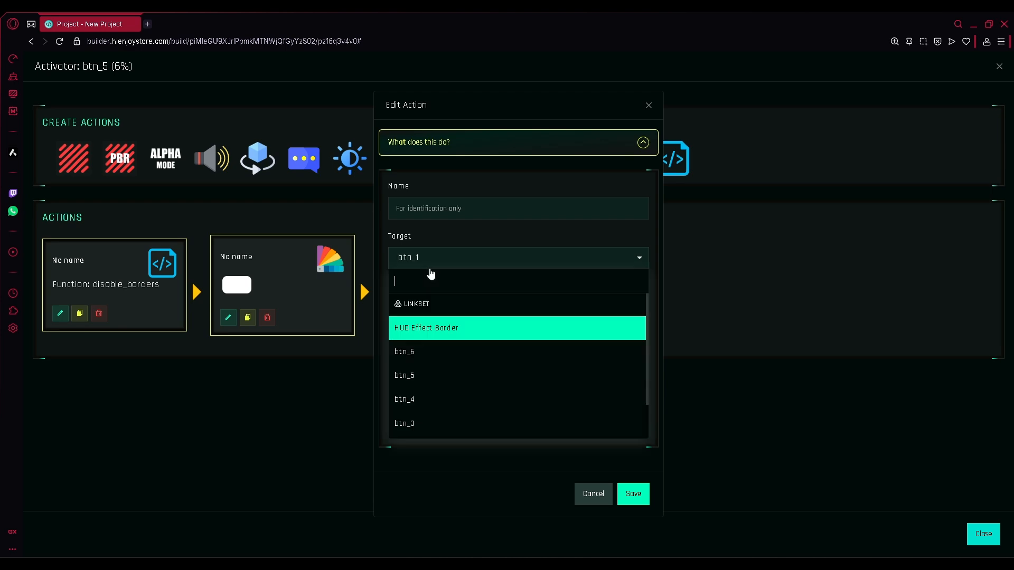
left_click(421, 384)
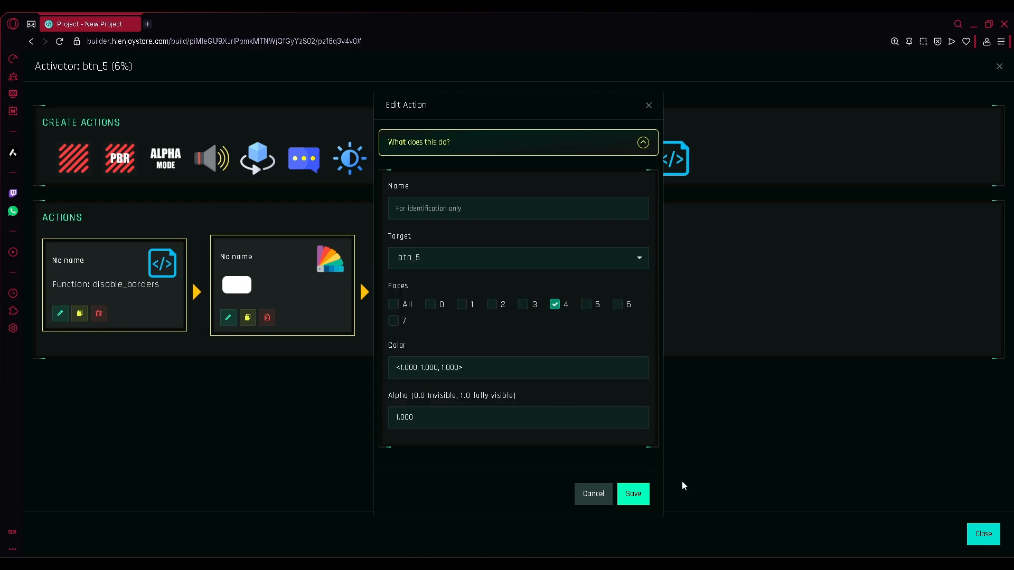
left_click(636, 495)
left_click(983, 533)
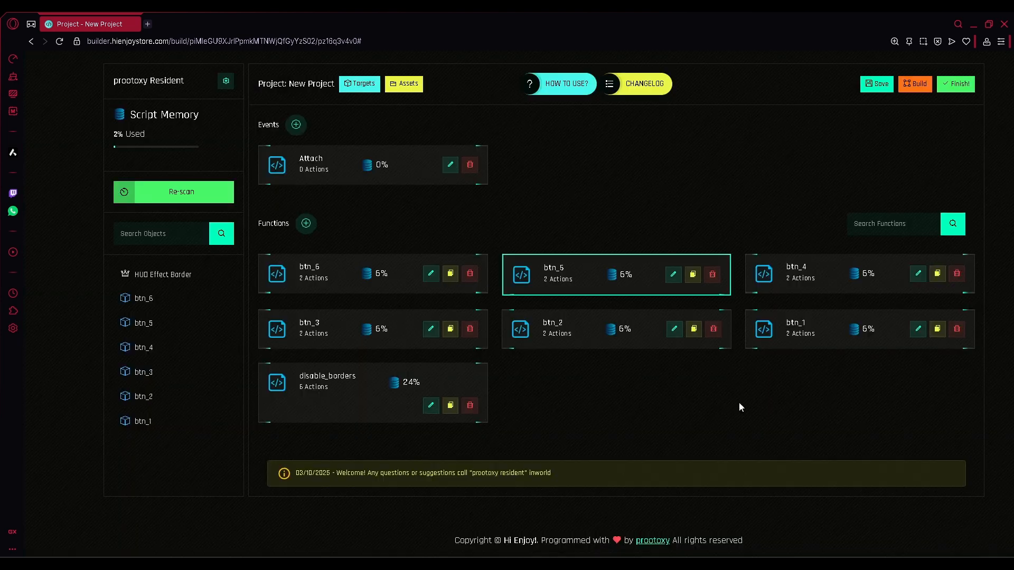
- Change the target of the color action in the btn_6 function to btn_6, save it, and close the function
left_click(431, 275)
left_click(228, 316)
left_click(442, 264)
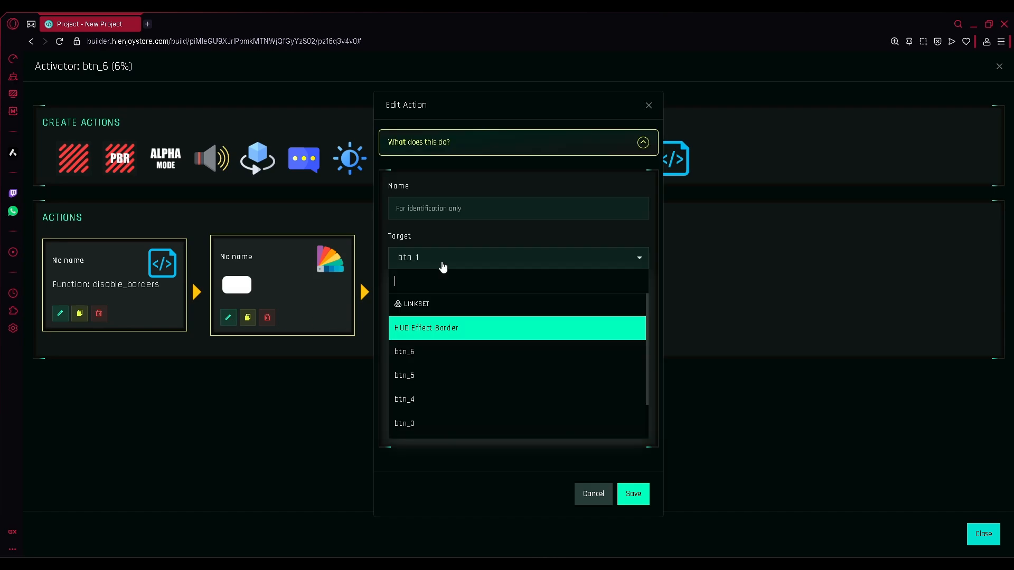
left_click(417, 352)
left_click(633, 494)
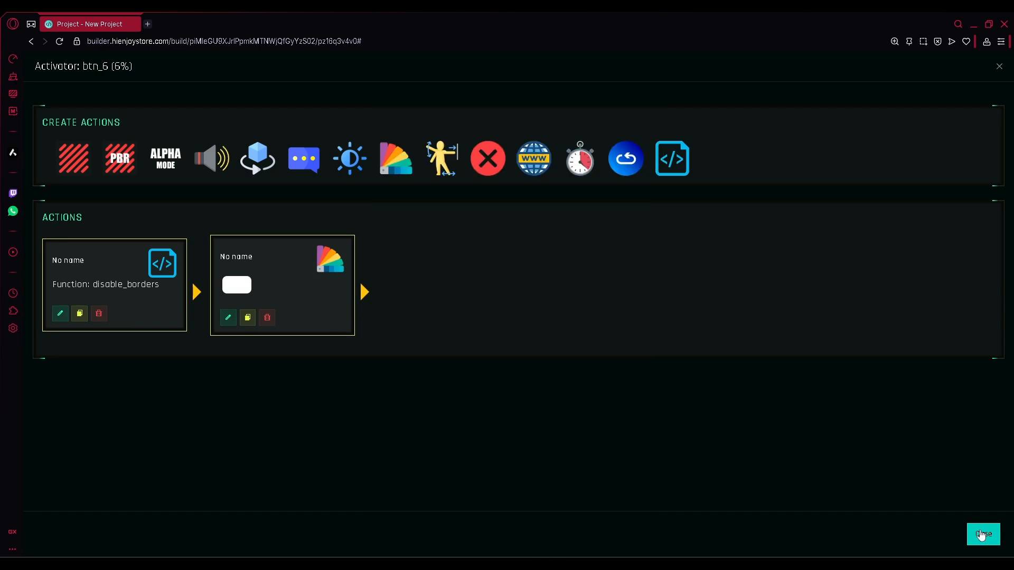
left_click(982, 533)
- Rebuild the project with all six button functions, accepting that the earlier build is overwritten
left_click(906, 86)
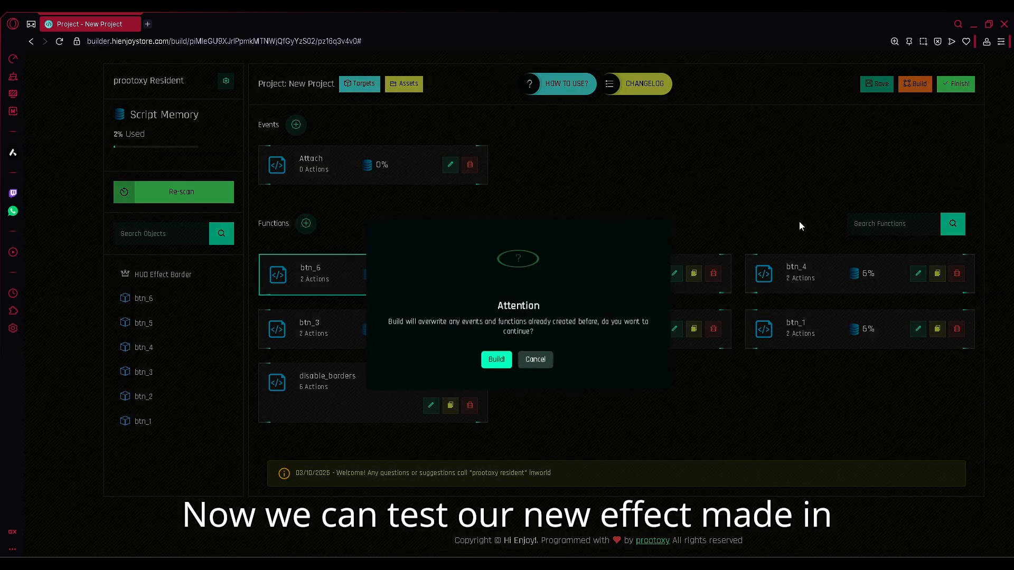
left_click(493, 357)
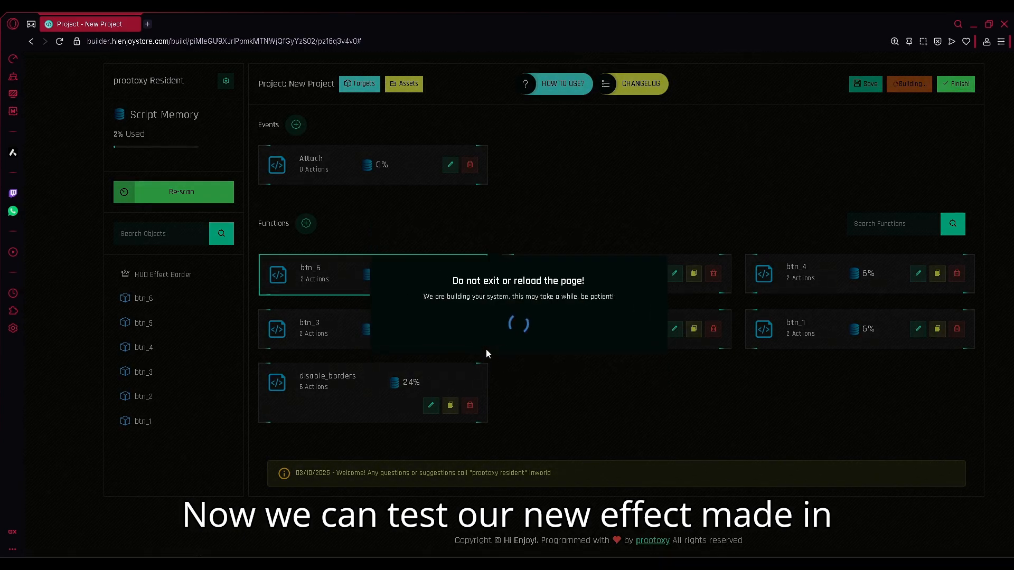
left_click(517, 356)
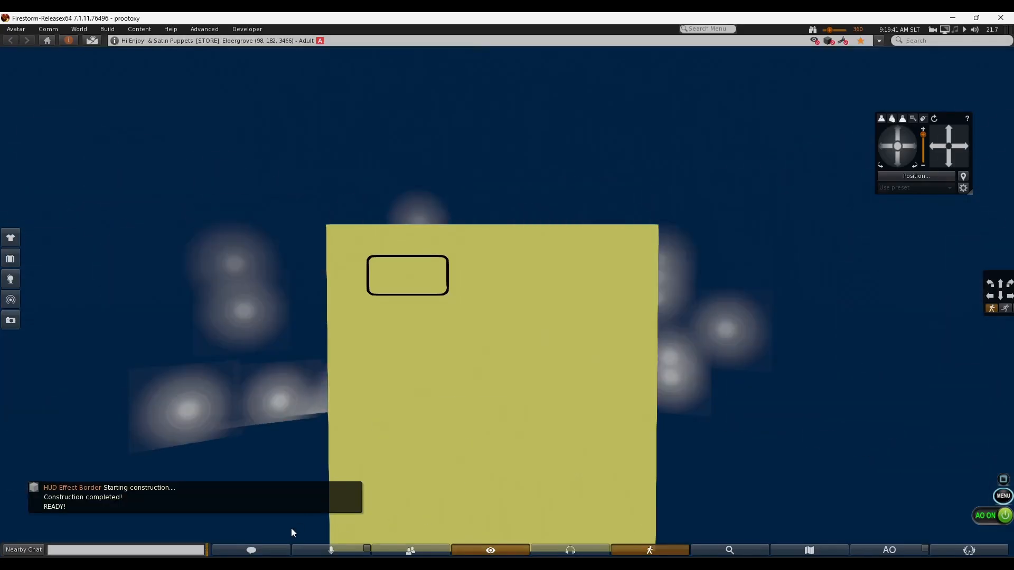
- Switch to Firestorm and test the border effect by touching the six HUD buttons in both rows several times
left_click(274, 548)
left_click(275, 548)
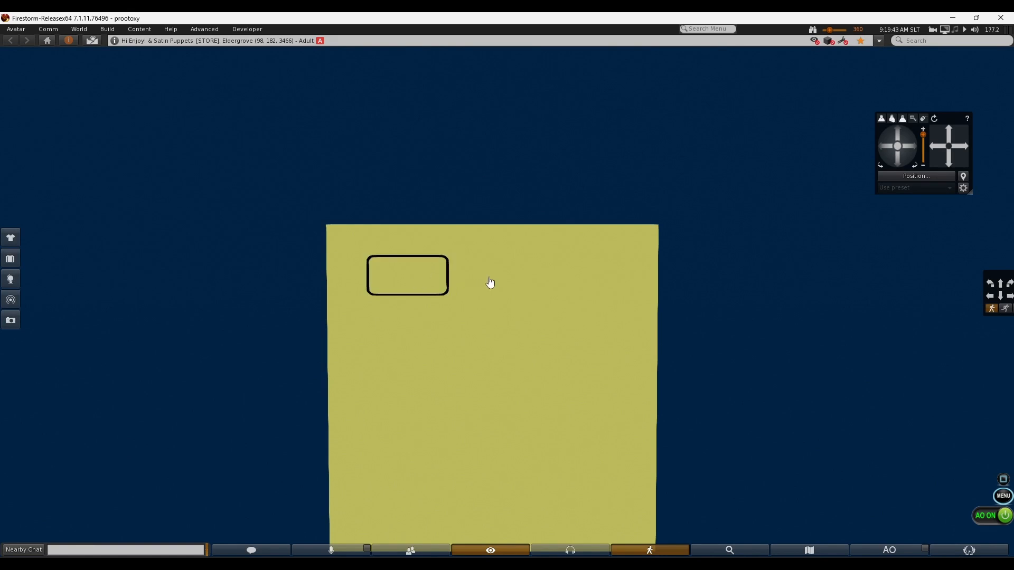
left_click(490, 284)
left_click(579, 283)
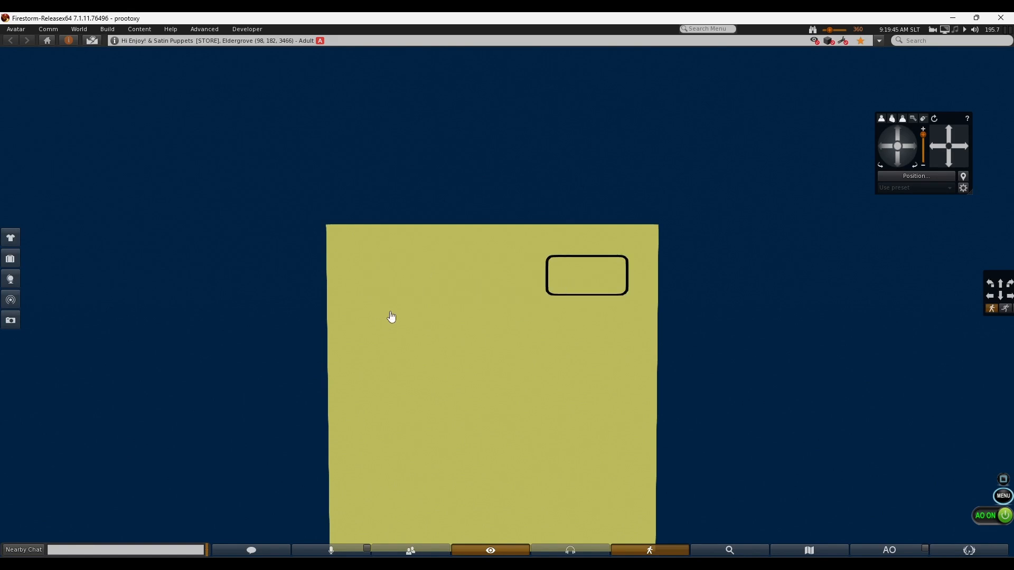
left_click(388, 333)
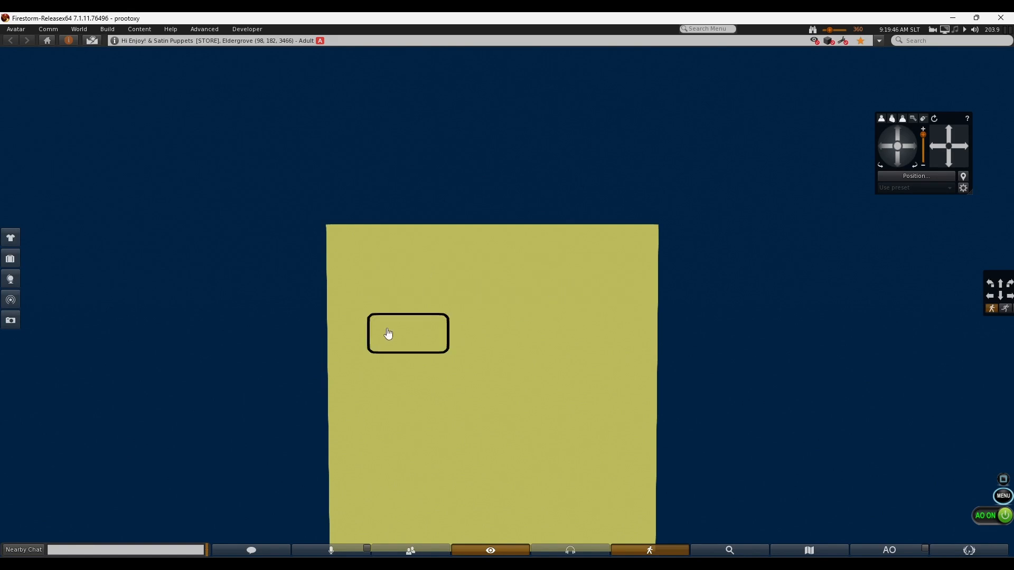
left_click(509, 342)
left_click(581, 341)
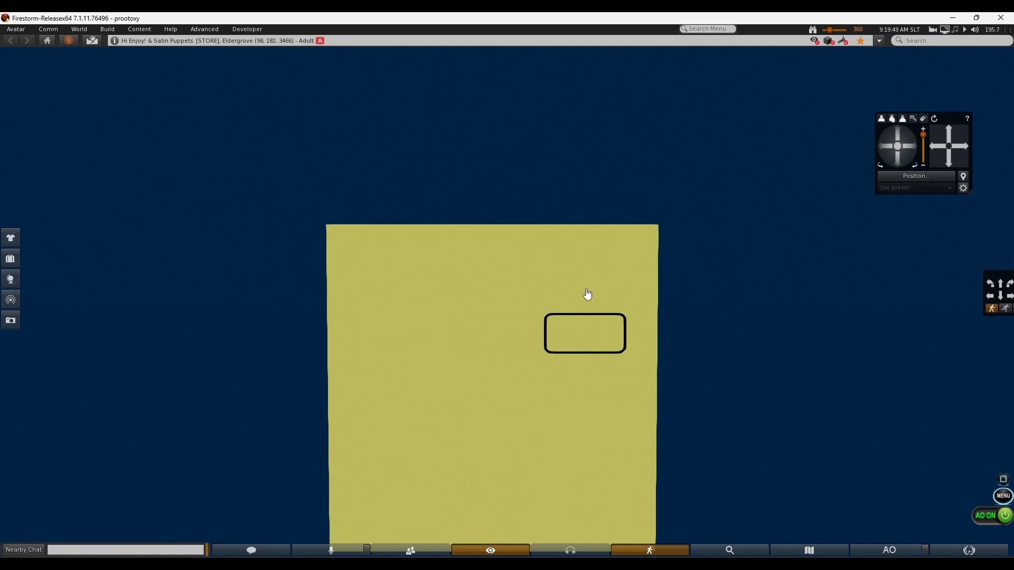
left_click(587, 291)
left_click(505, 283)
left_click(424, 278)
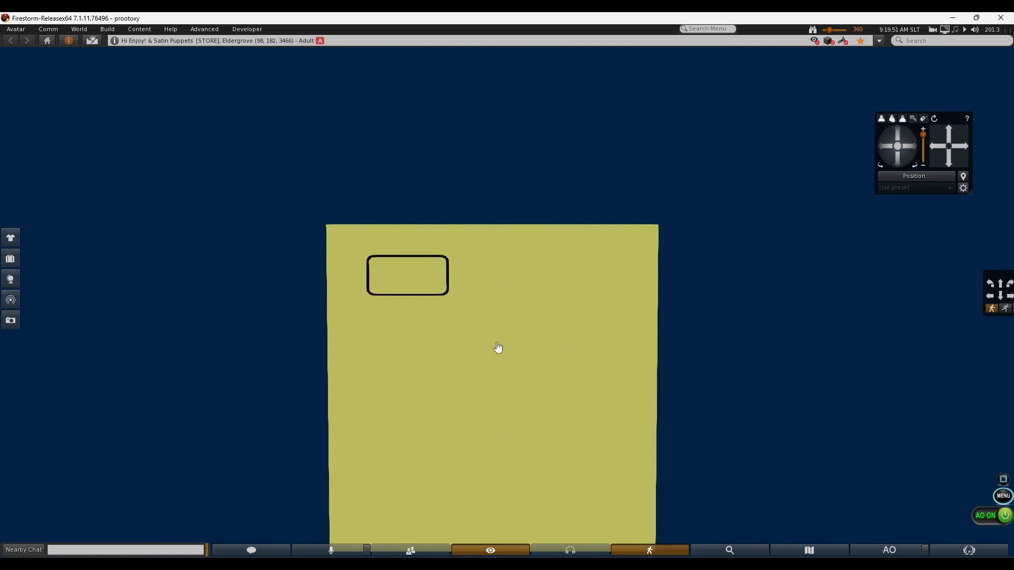
left_click(496, 343)
left_click(583, 353)
left_click(583, 283)
left_click(495, 274)
left_click(403, 288)
left_click(401, 323)
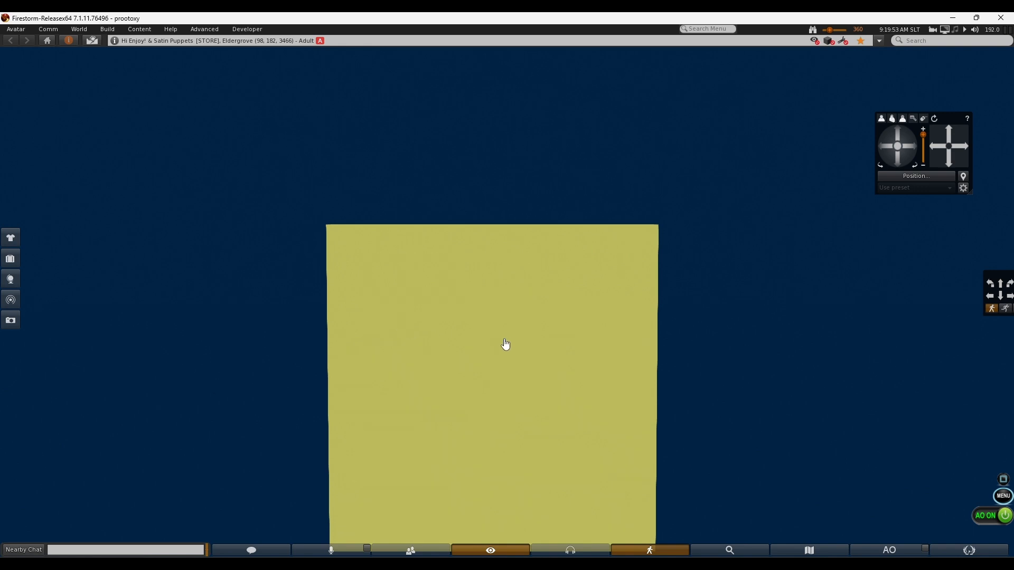
left_click(585, 338)
left_click(603, 294)
left_click(510, 284)
left_click(499, 318)
left_click(439, 336)
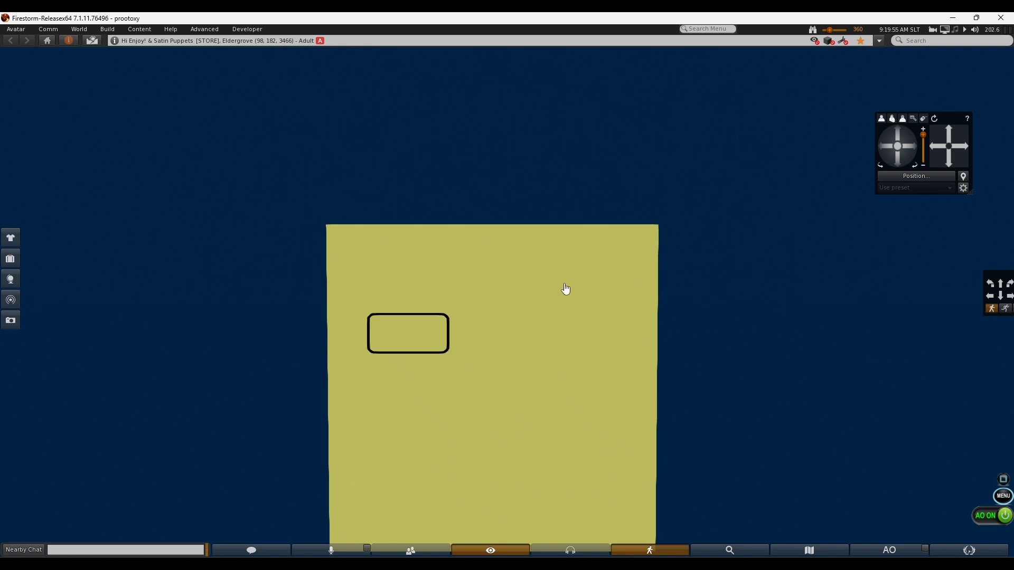